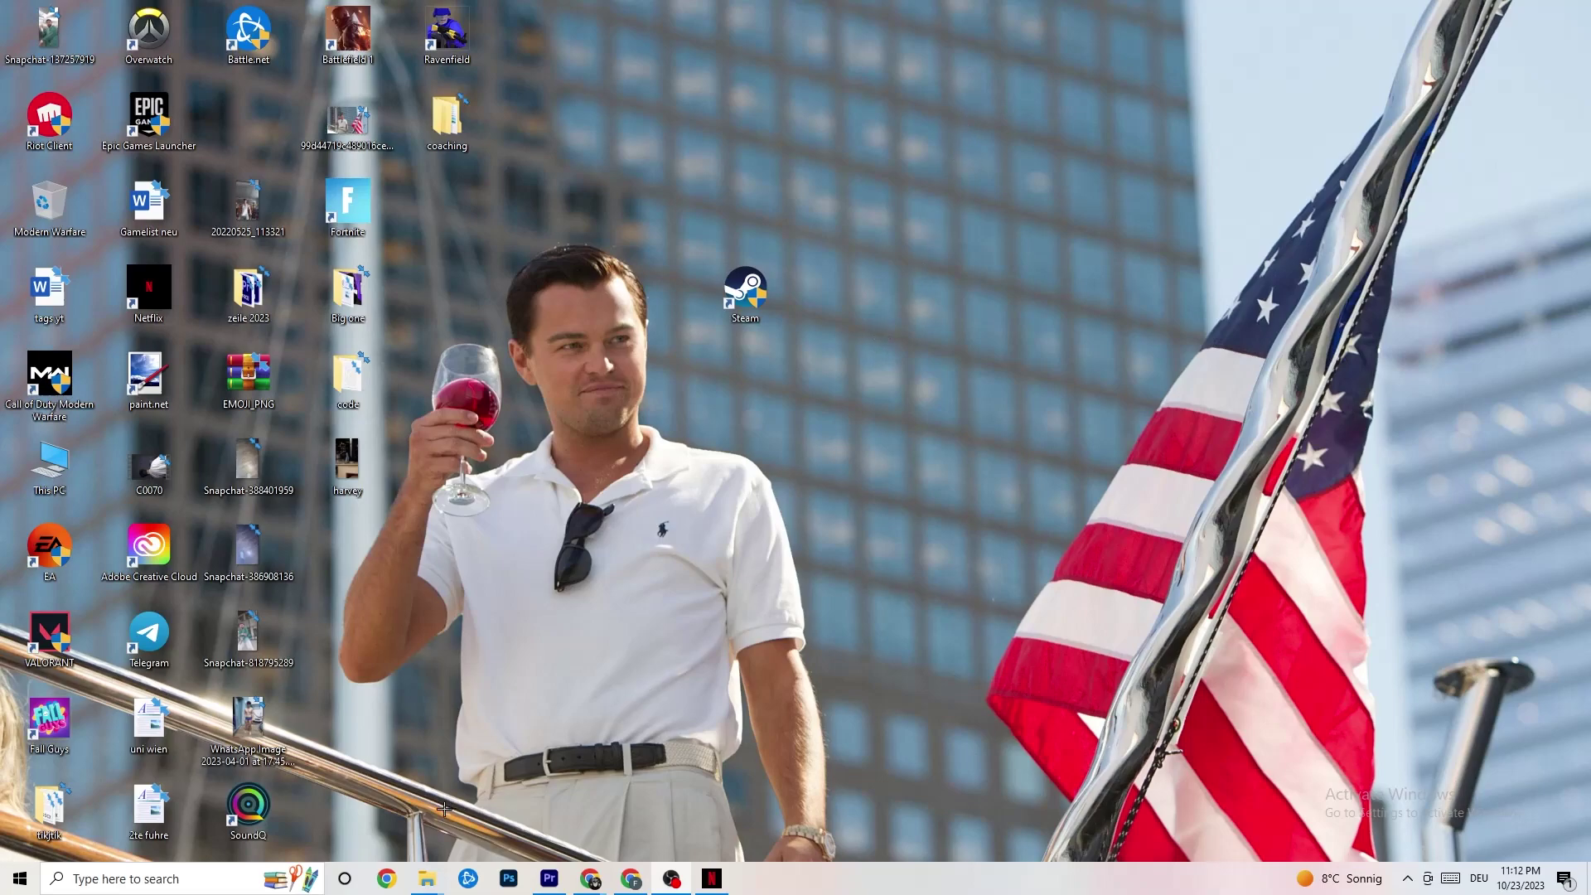
# Open the adapter options from the Network & Internet settings to list the network connections
pyautogui.click(4, 888)
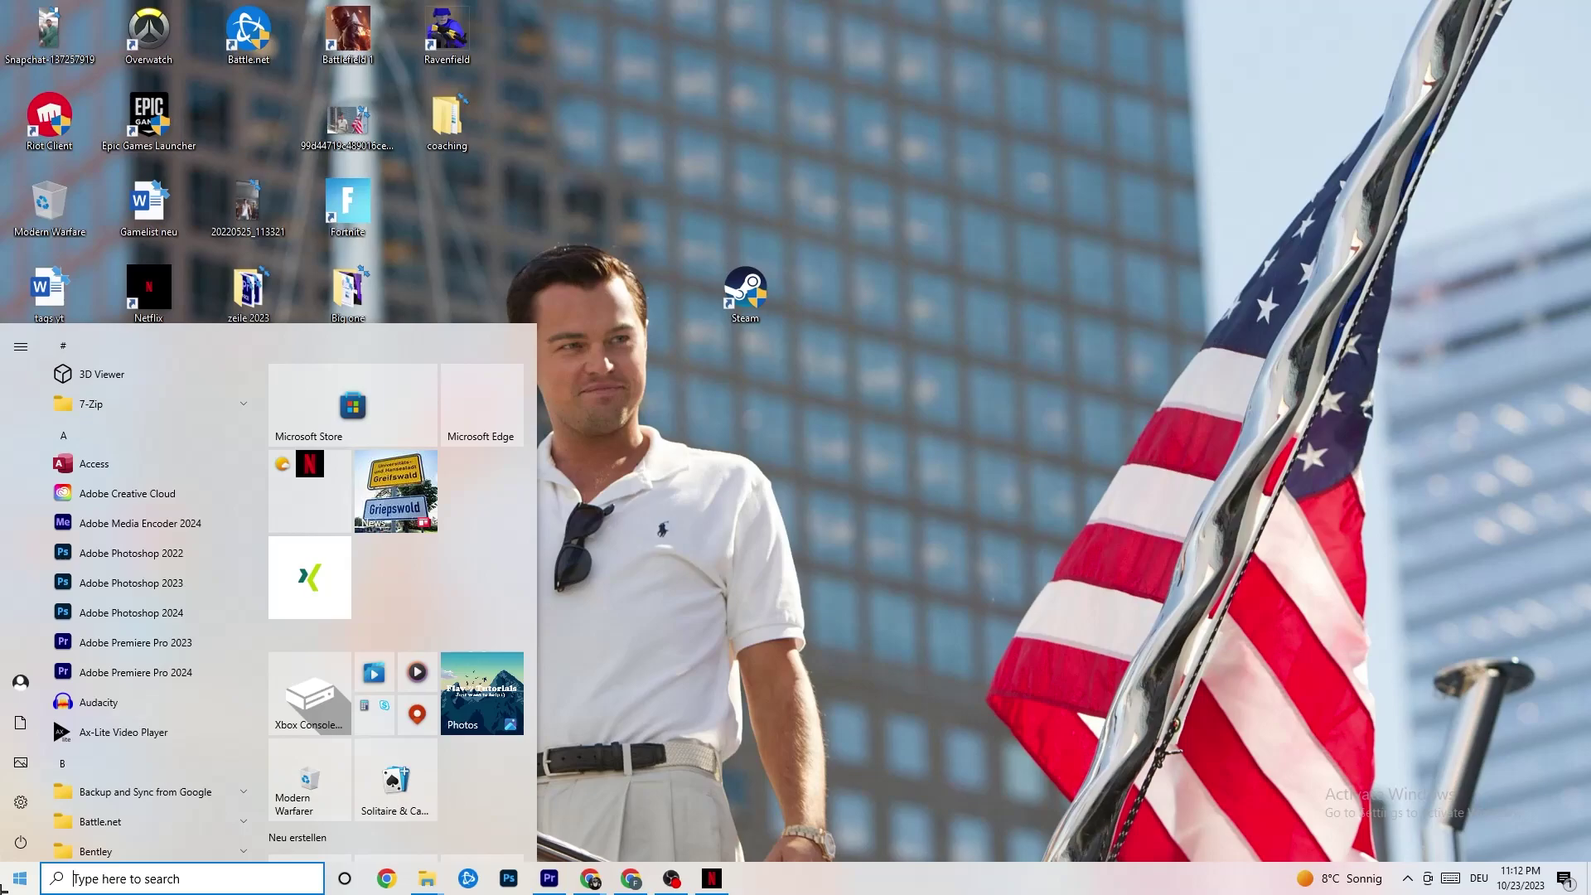
pyautogui.click(20, 802)
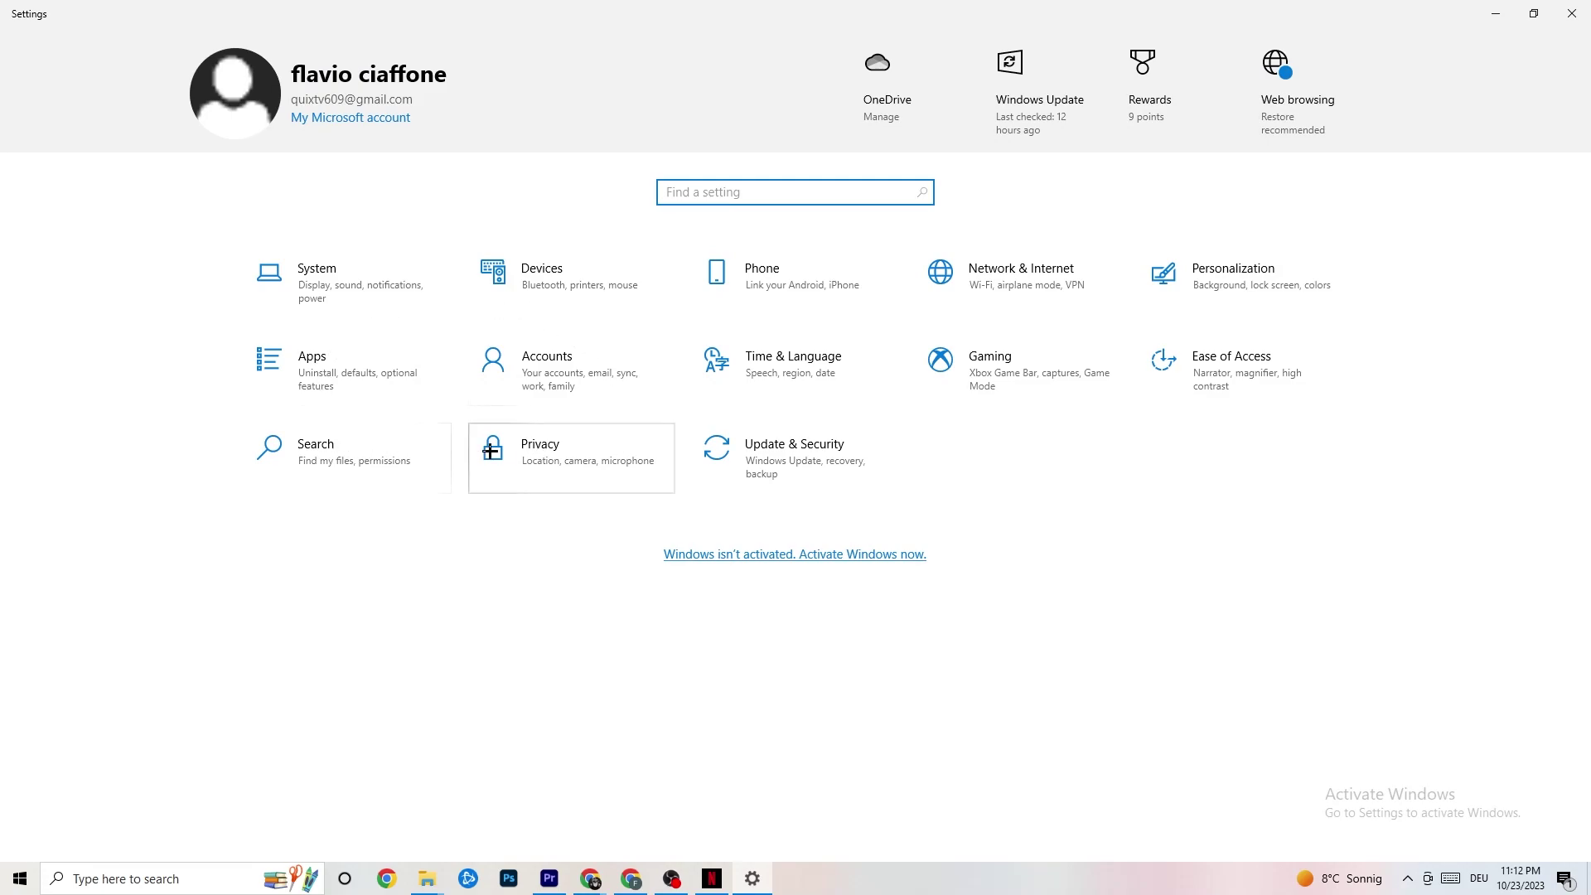
pyautogui.click(1050, 279)
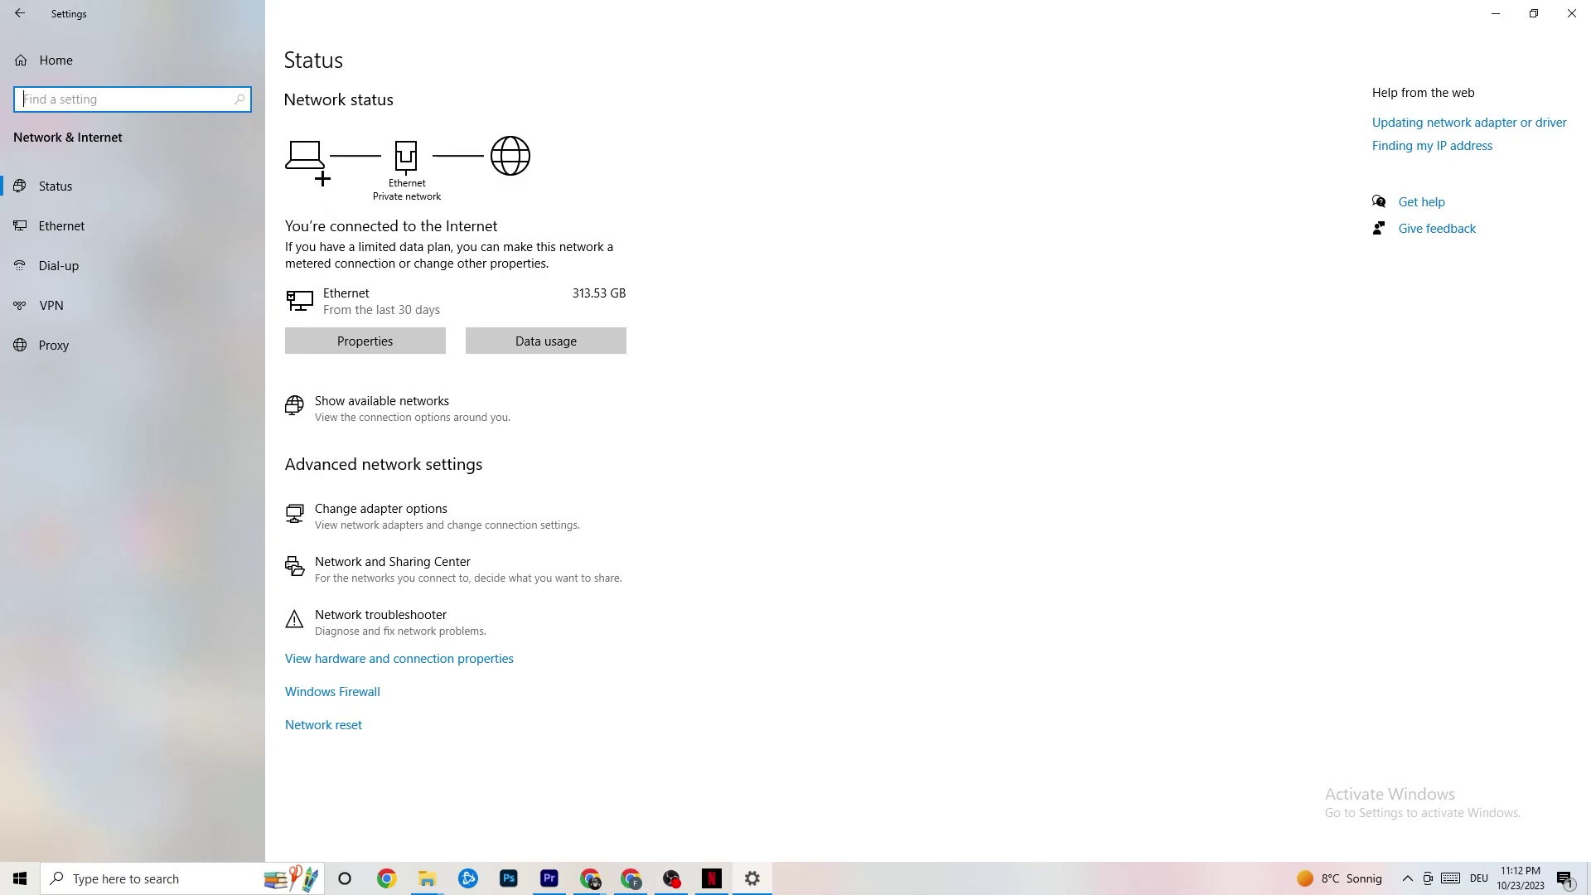
pyautogui.click(454, 504)
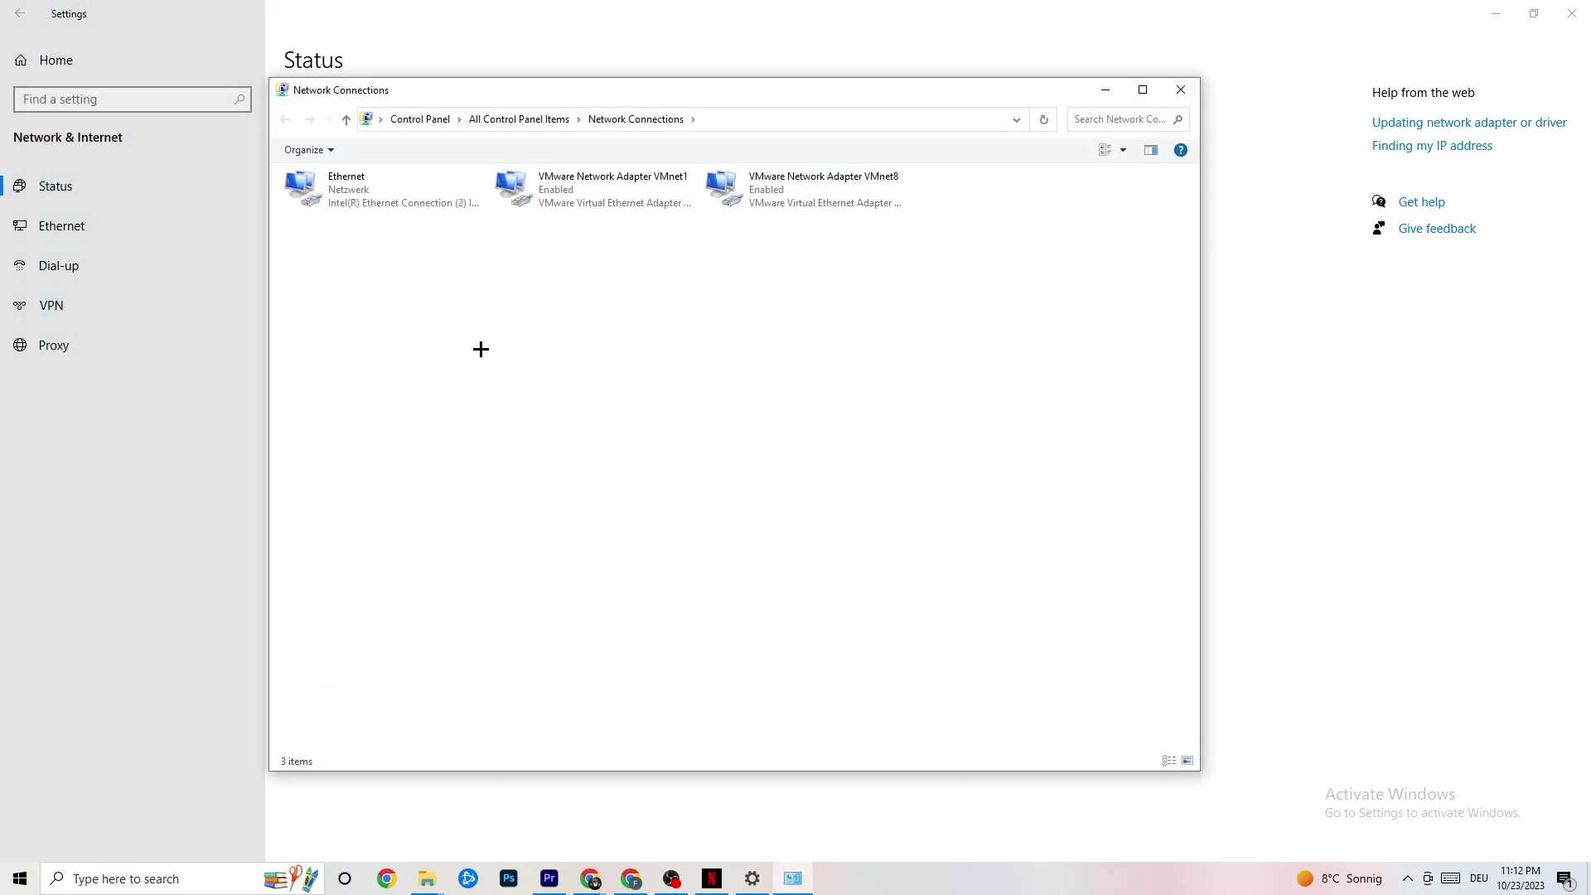
# Disable and re-enable the Ethernet adapter, and close the Network Connections window
pyautogui.doubleClick(426, 188)
pyautogui.click(931, 270)
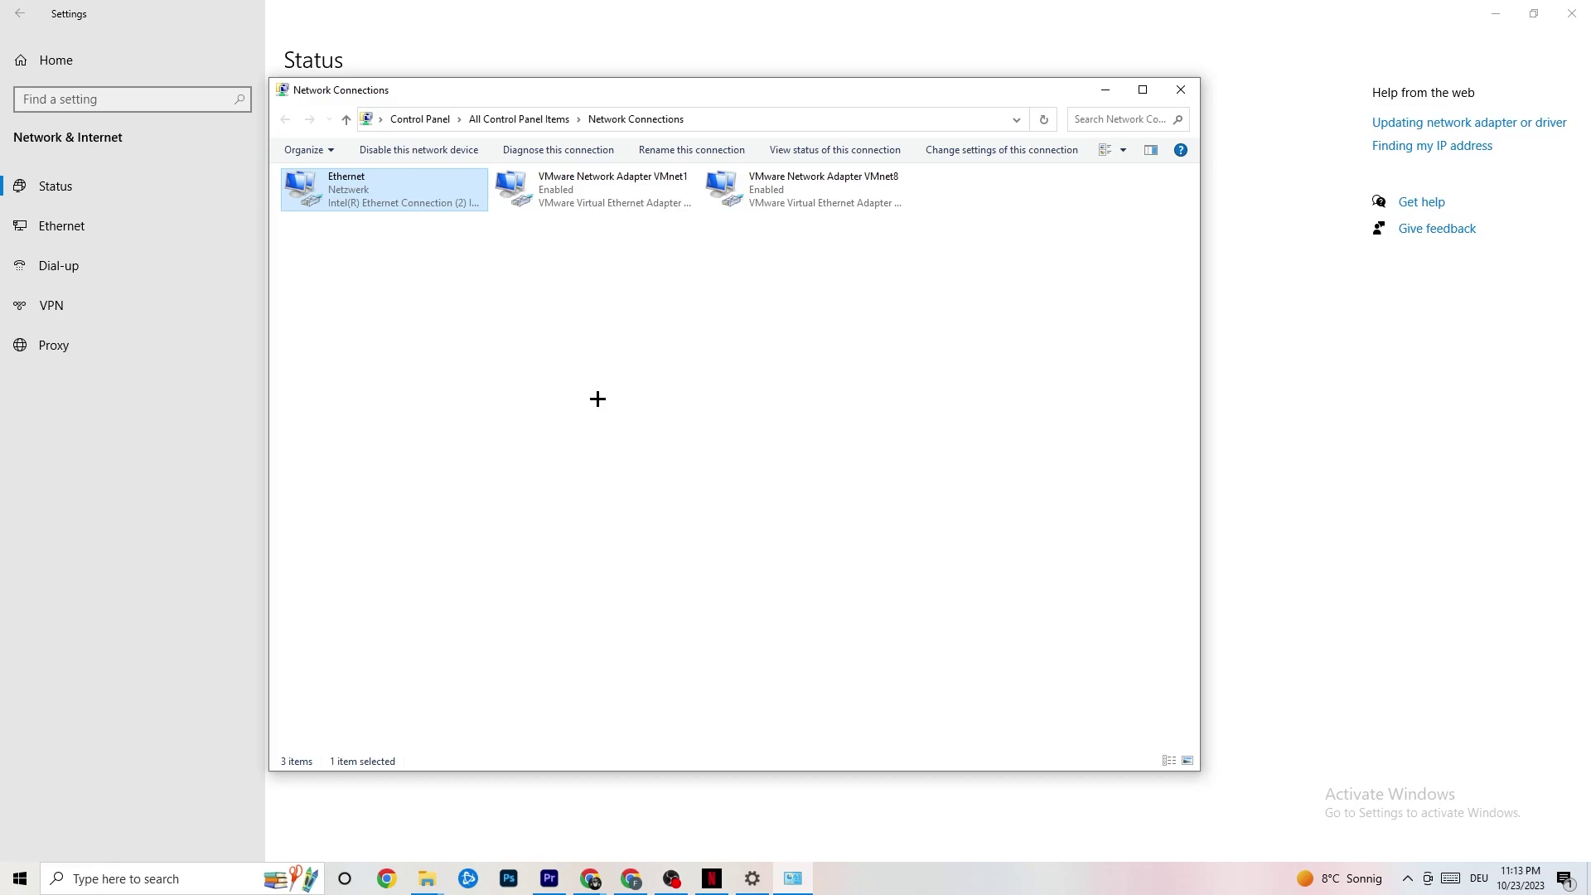
pyautogui.rightClick(388, 199)
pyautogui.click(451, 211)
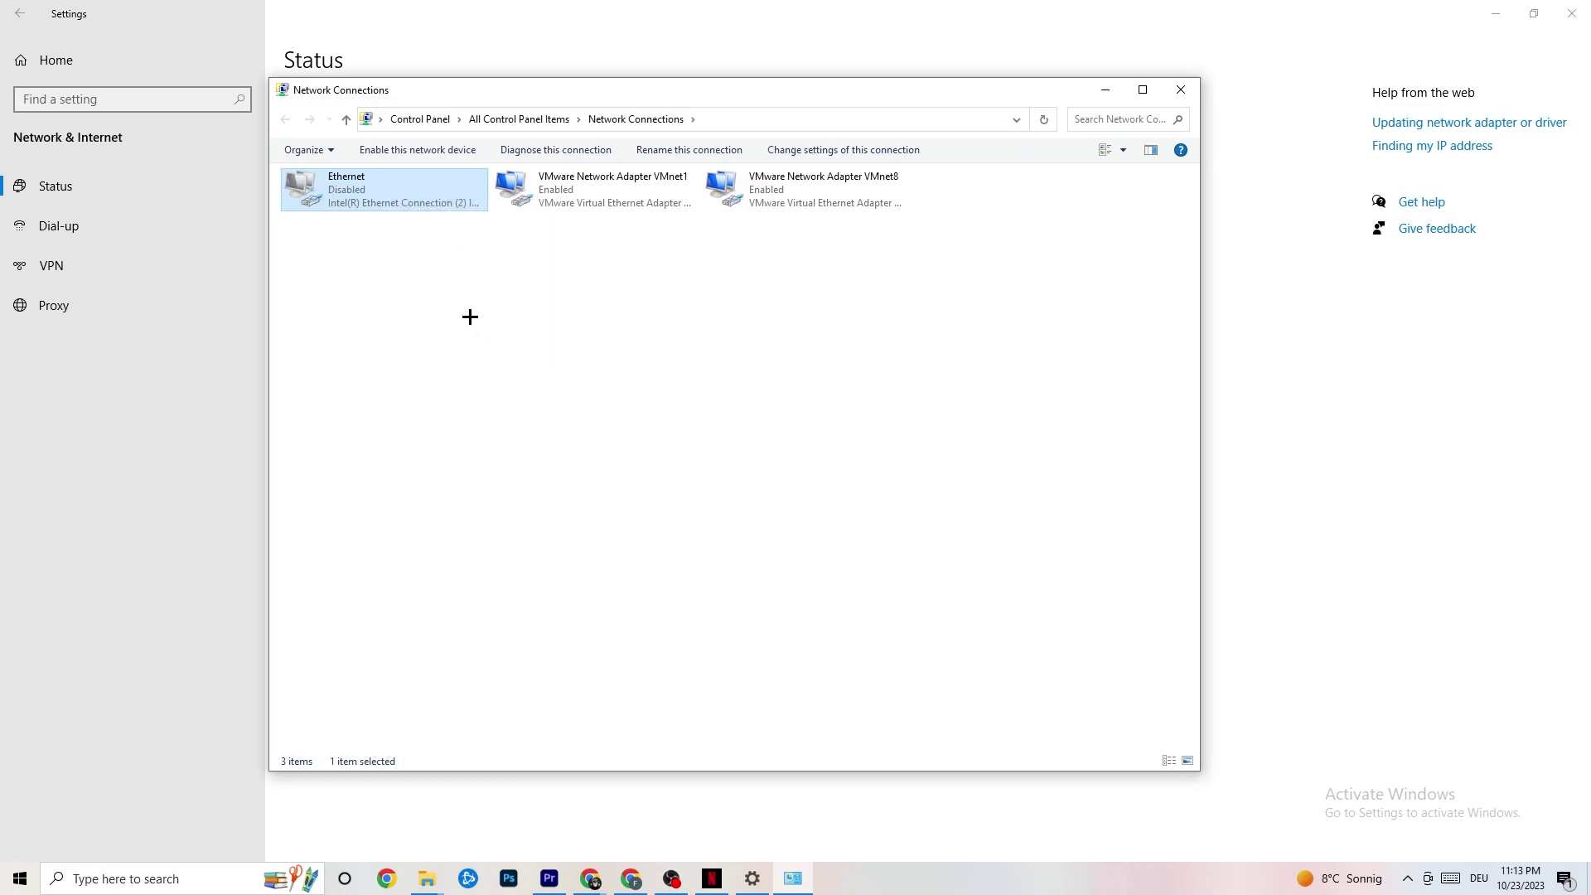
pyautogui.rightClick(383, 200)
pyautogui.click(428, 211)
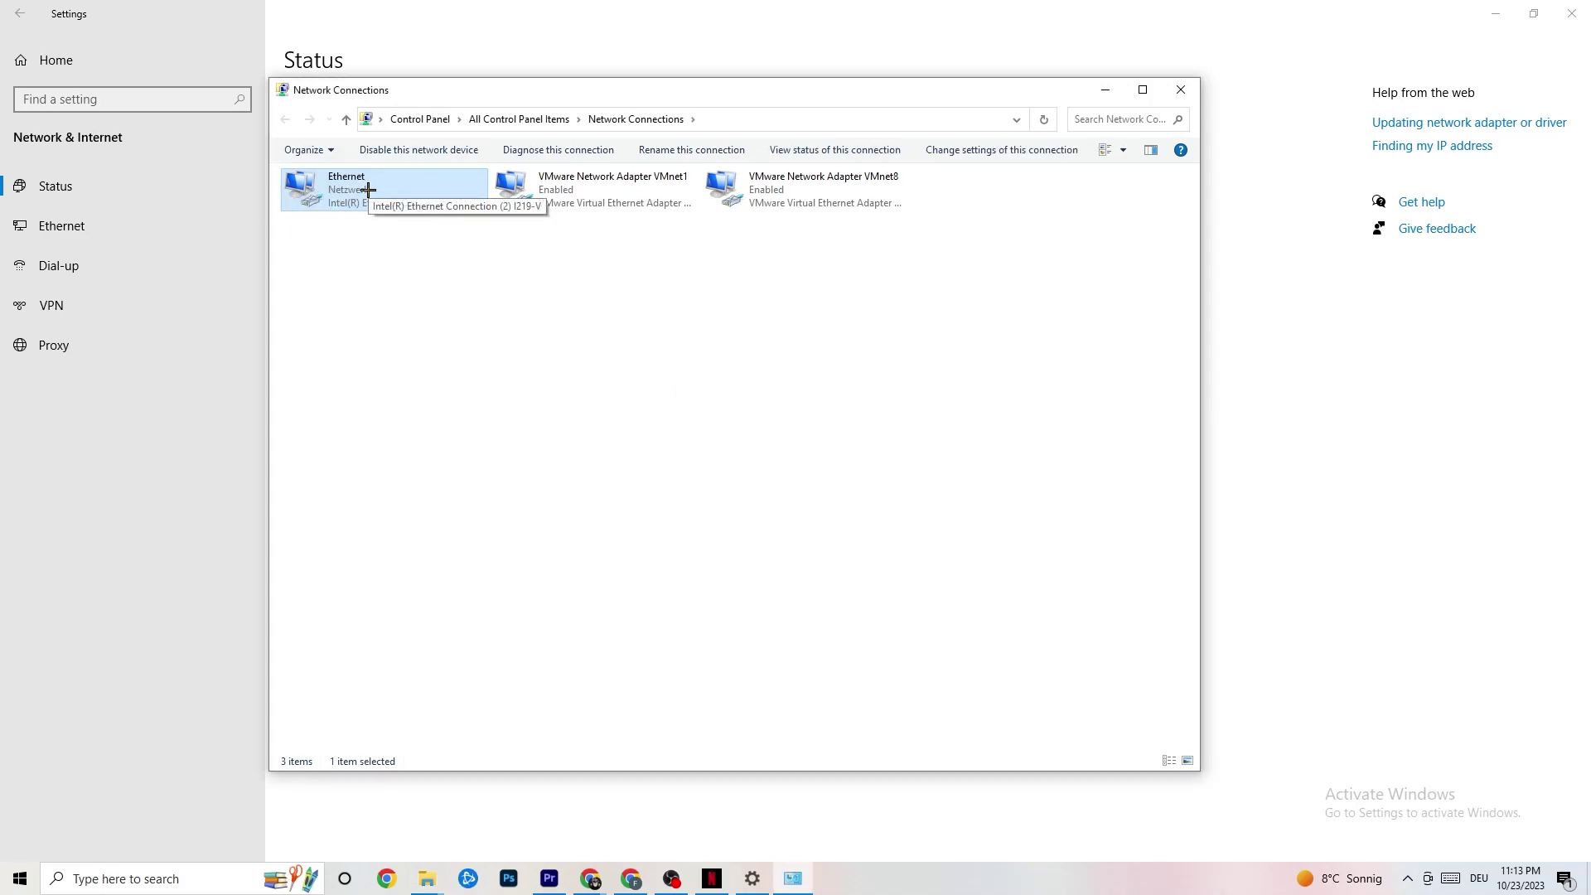
pyautogui.click(1181, 89)
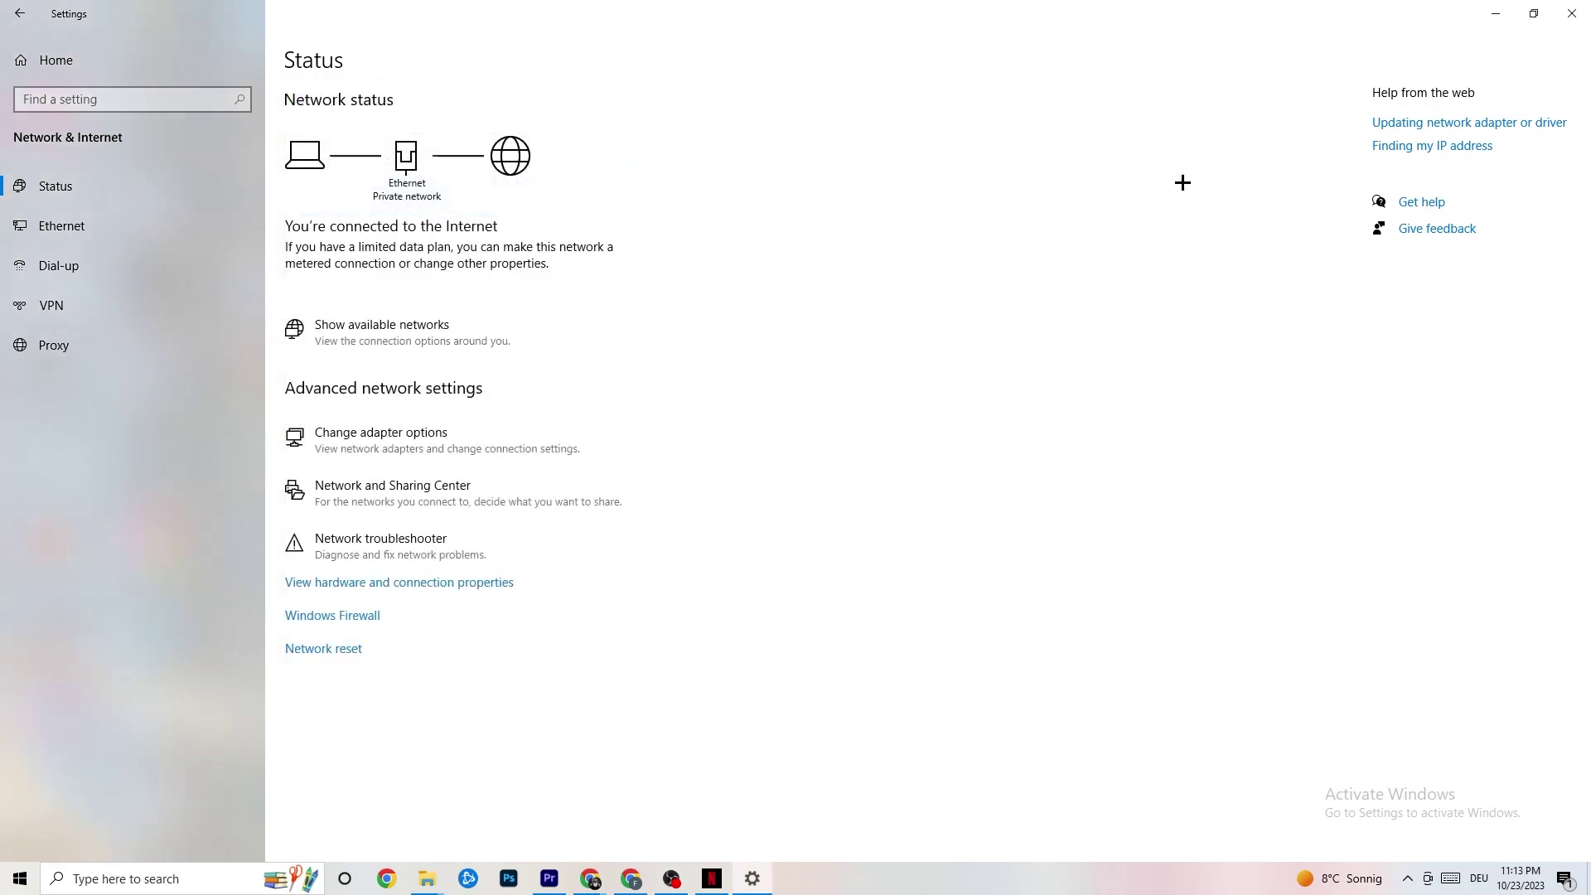
# Open the Network and Sharing Center maximized, view its problem troubleshooting page, and close the Settings window
pyautogui.click(396, 492)
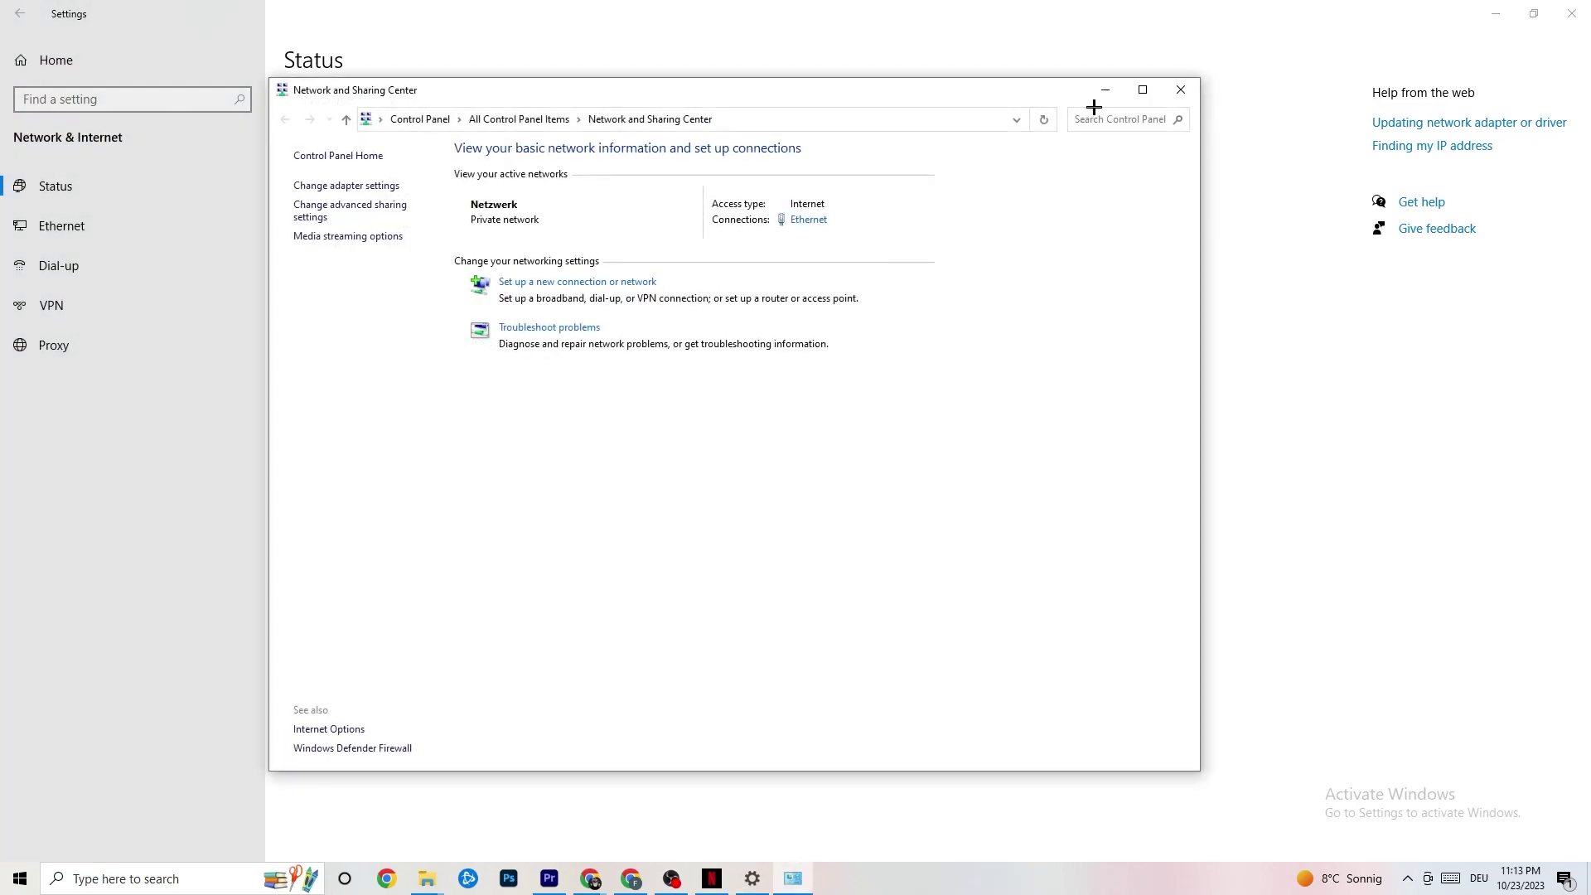
pyautogui.click(1135, 88)
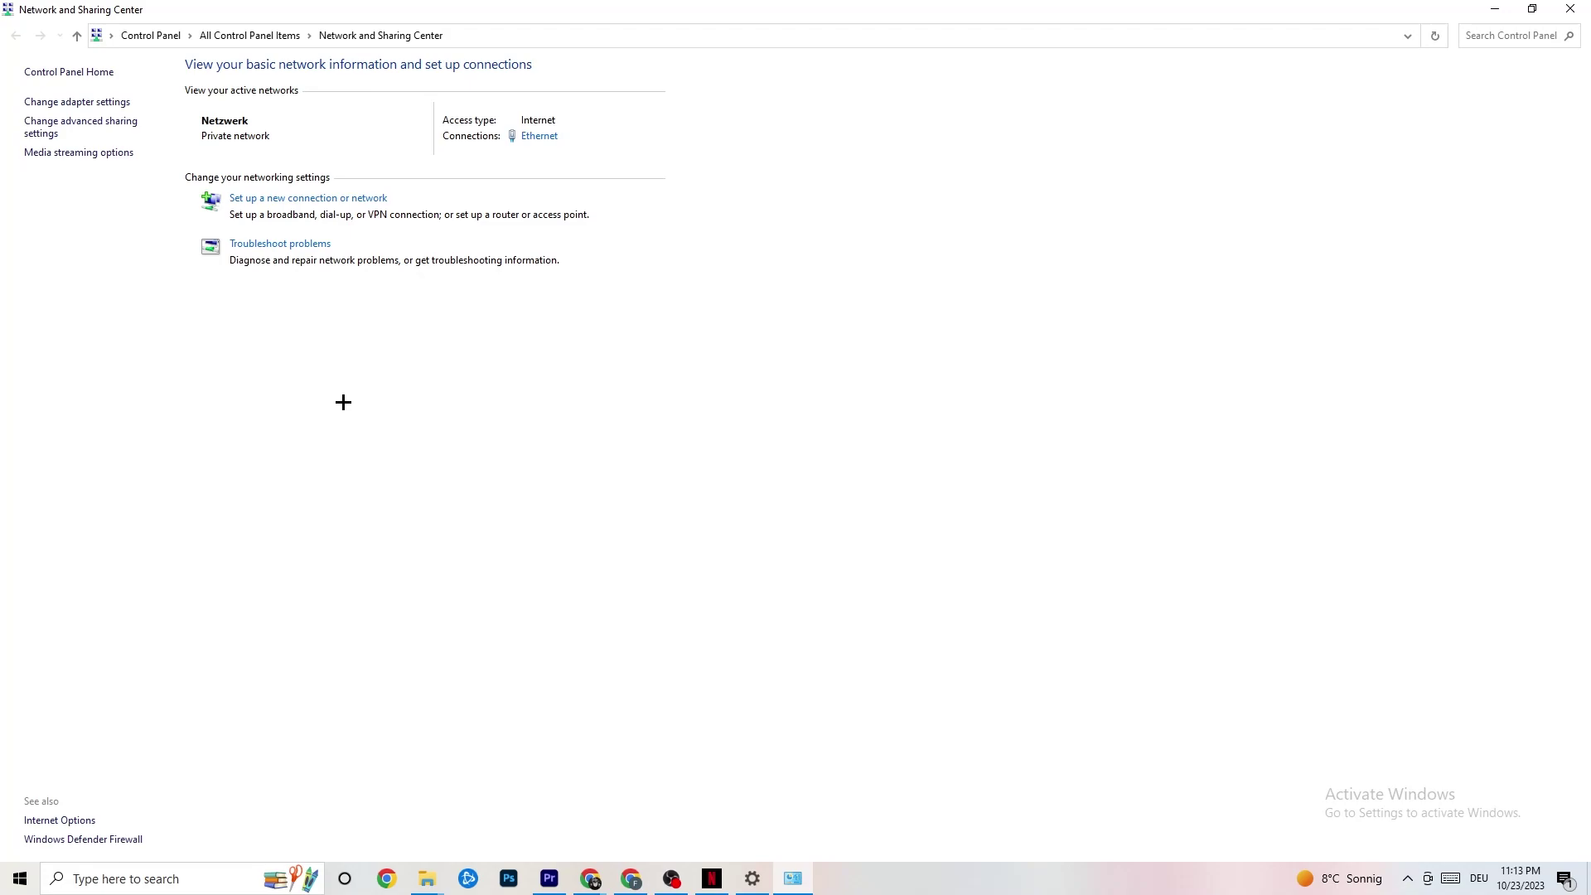
pyautogui.click(306, 249)
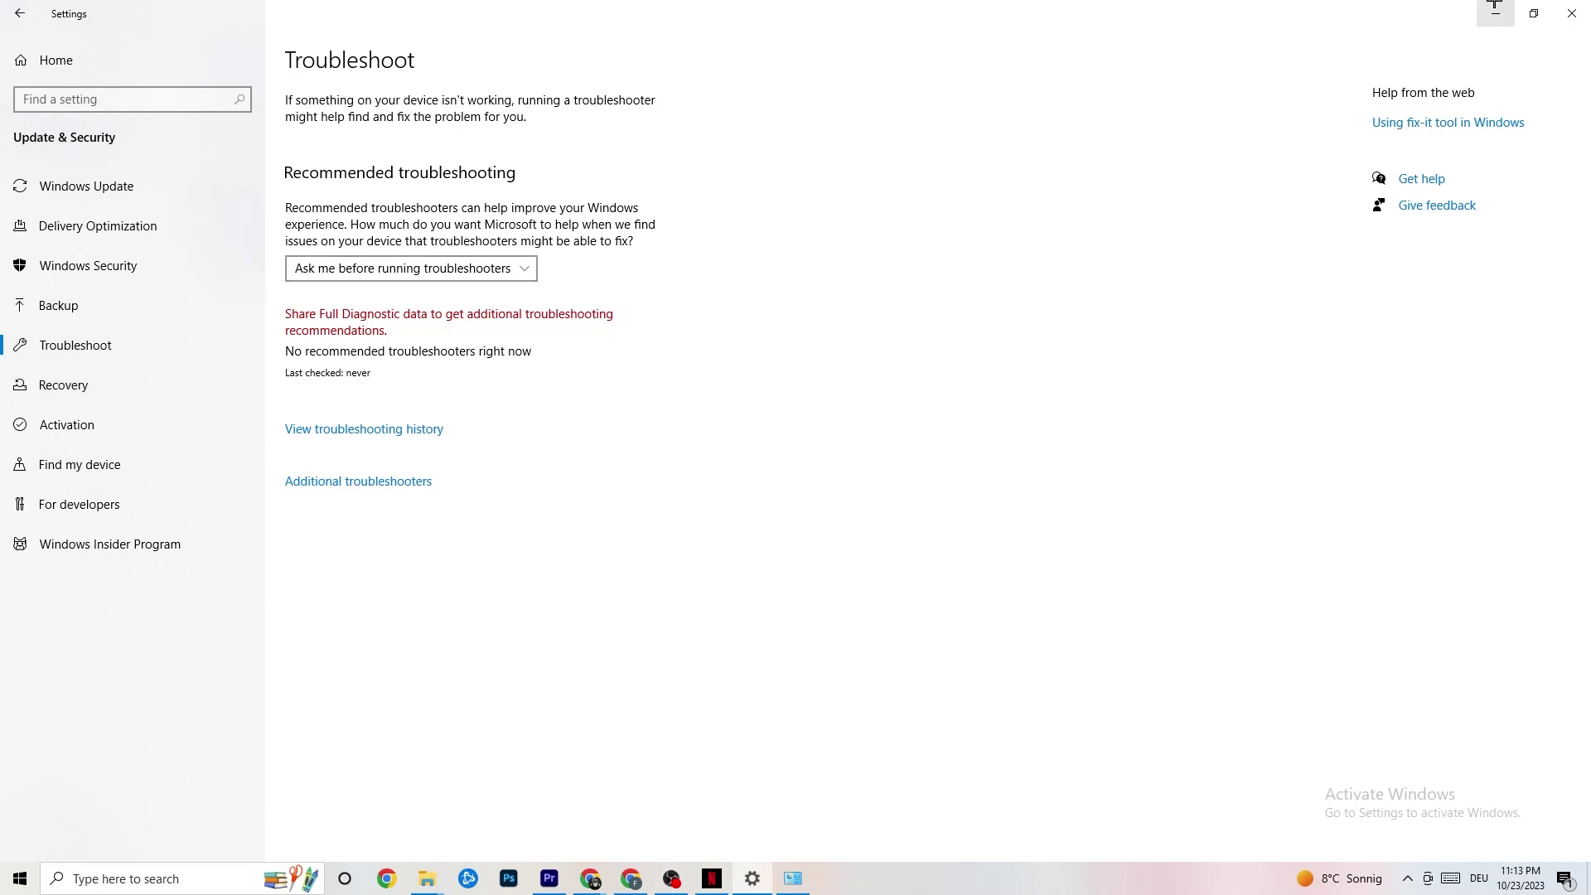
pyautogui.click(1555, 5)
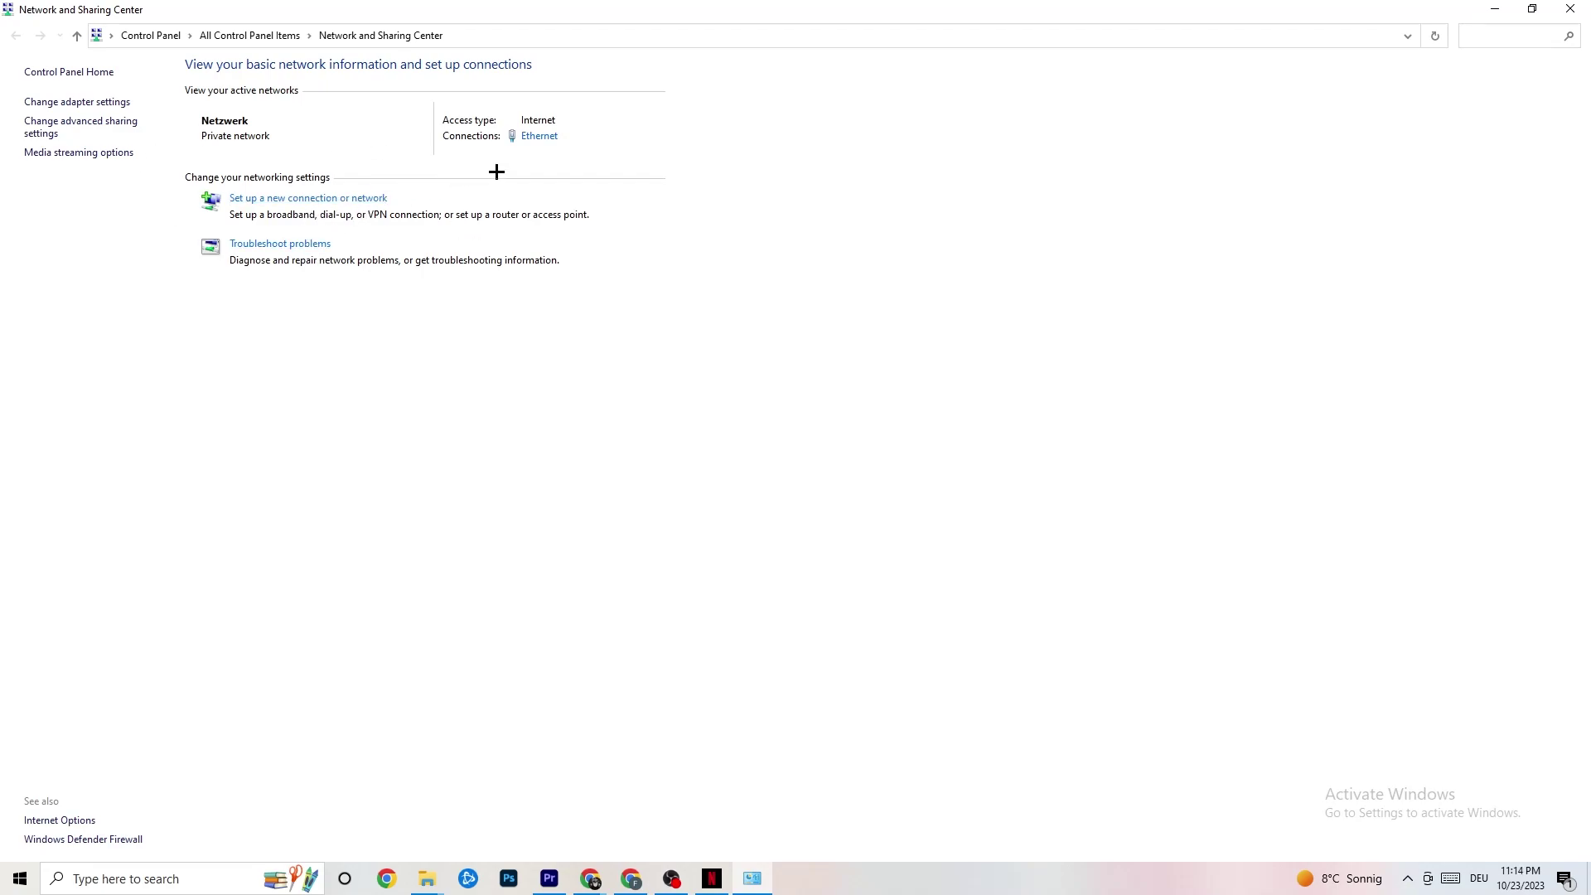
# Open the Internetprotokoll, Version 4 (TCP/IPv4) properties of the Ethernet connection
pyautogui.click(549, 139)
pyautogui.moveTo(769, 267); pyautogui.dragTo(521, 241)
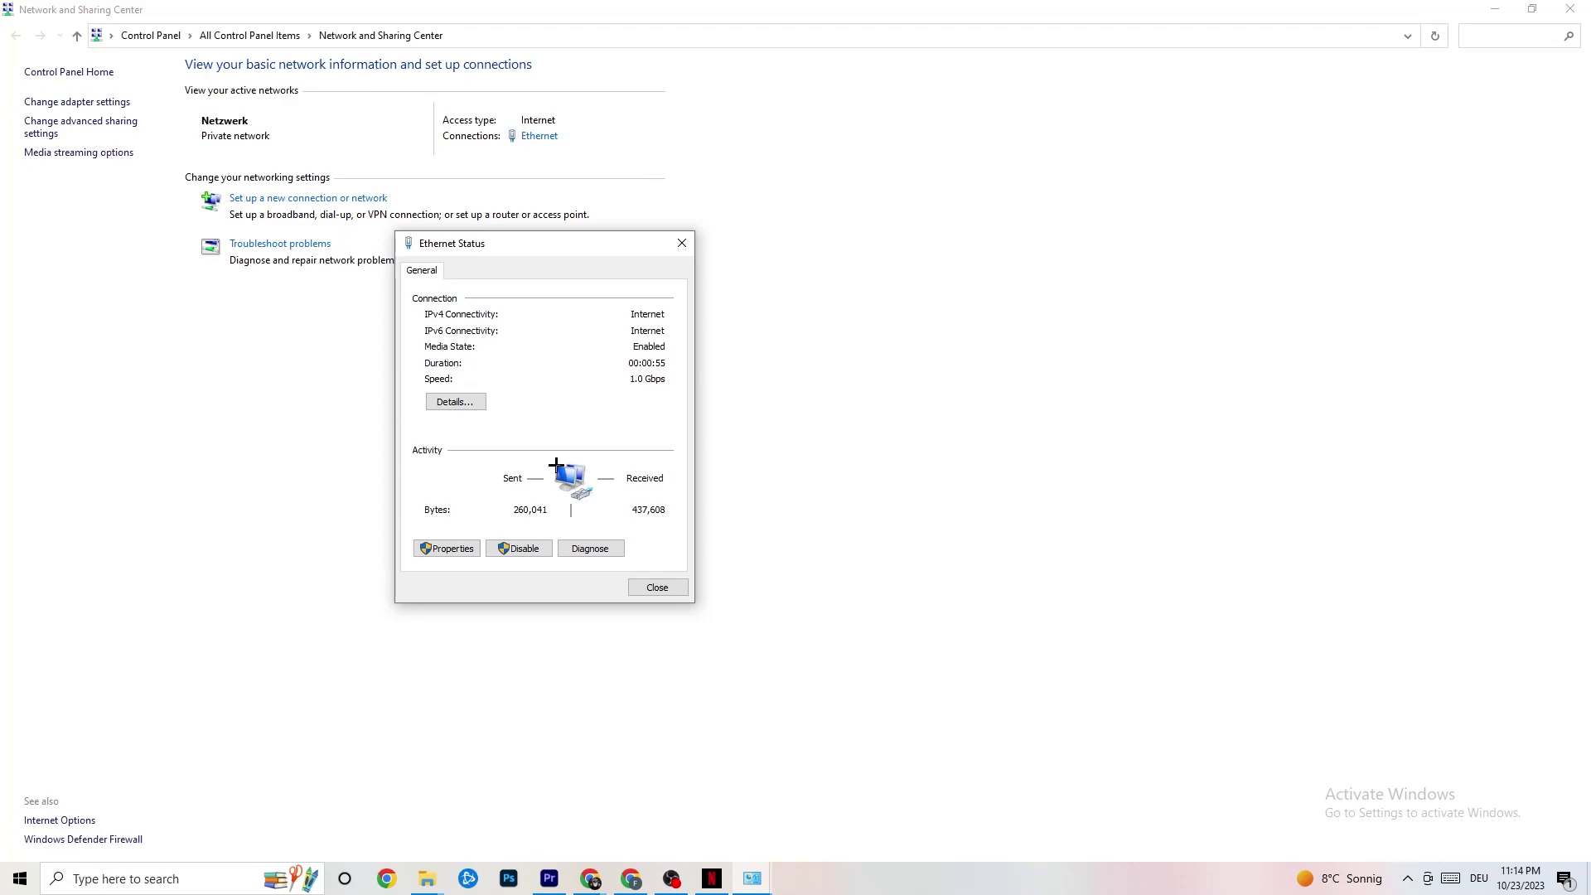
pyautogui.click(448, 548)
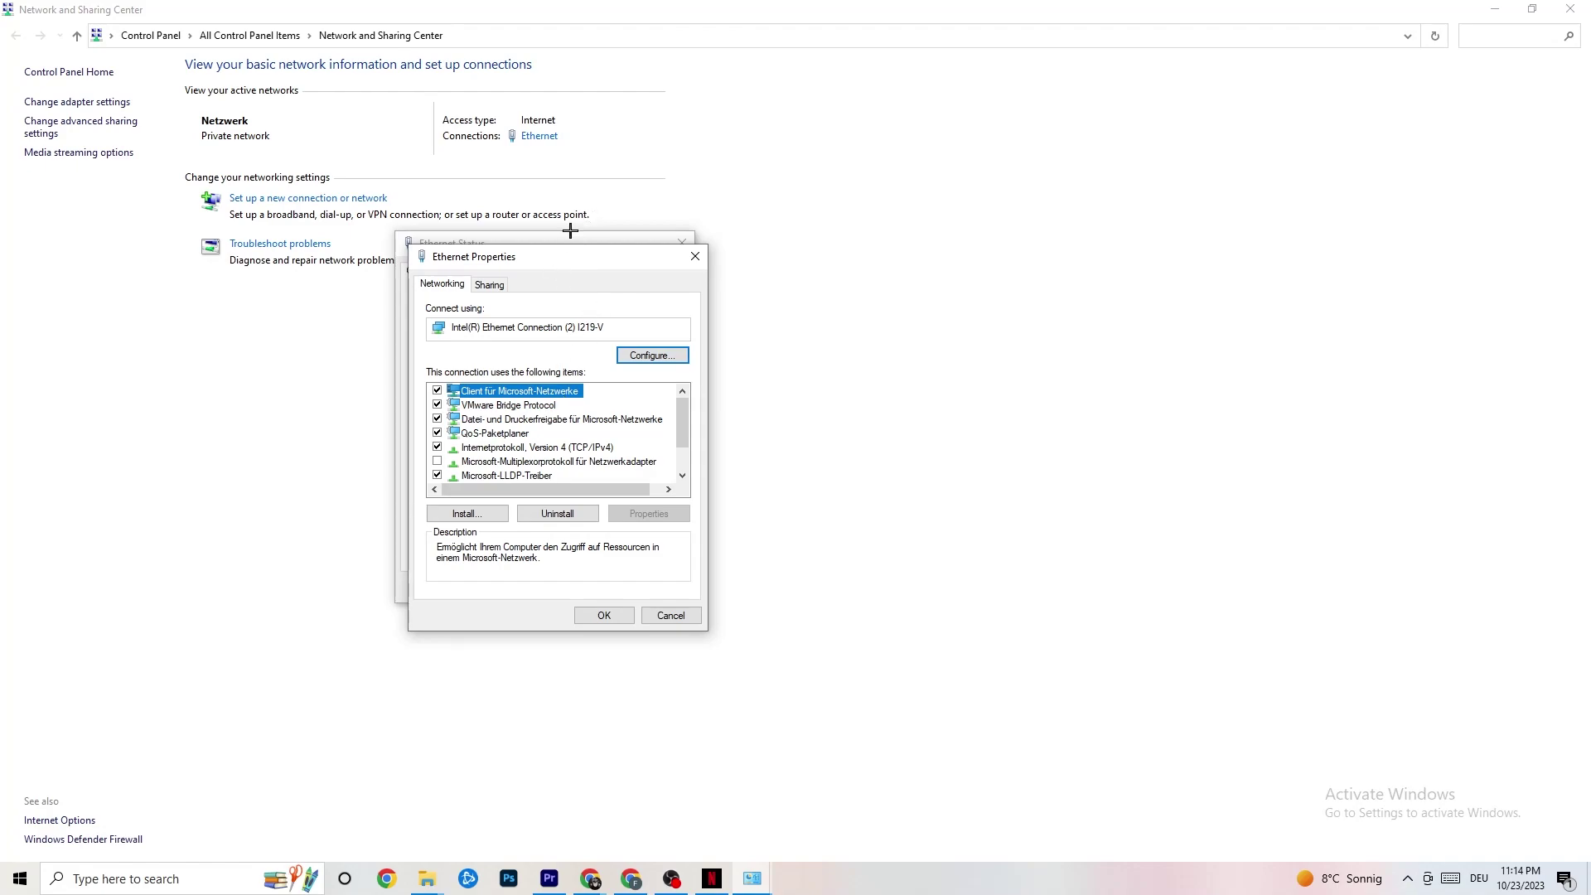
pyautogui.moveTo(531, 250); pyautogui.dragTo(621, 160)
pyautogui.scroll(-1, 601, 332)
pyautogui.scroll(1, 630, 364)
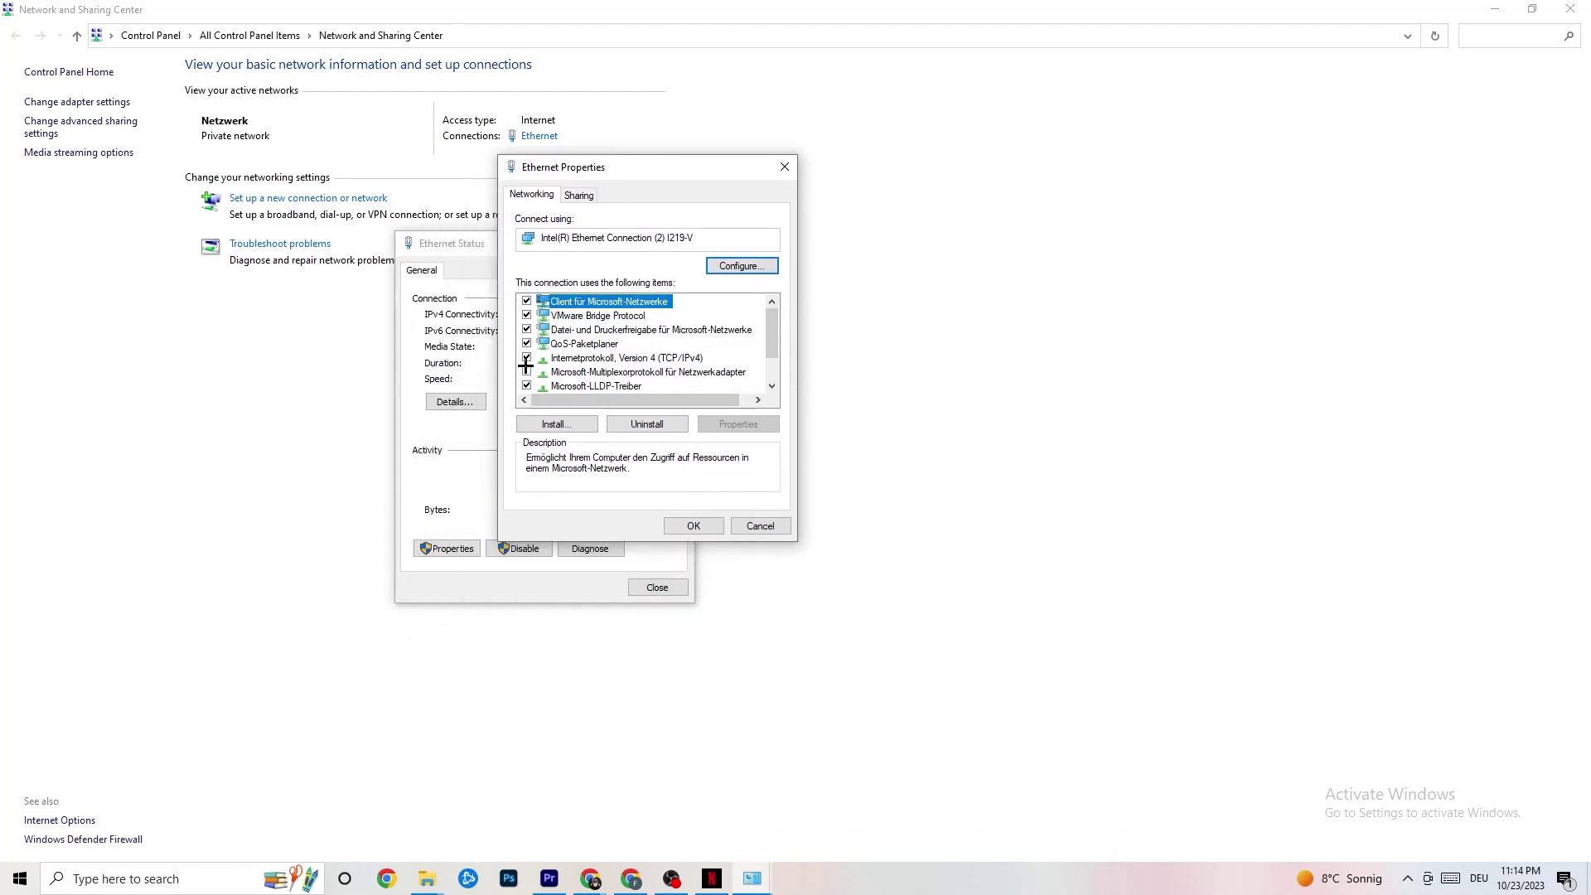
pyautogui.doubleClick(603, 358)
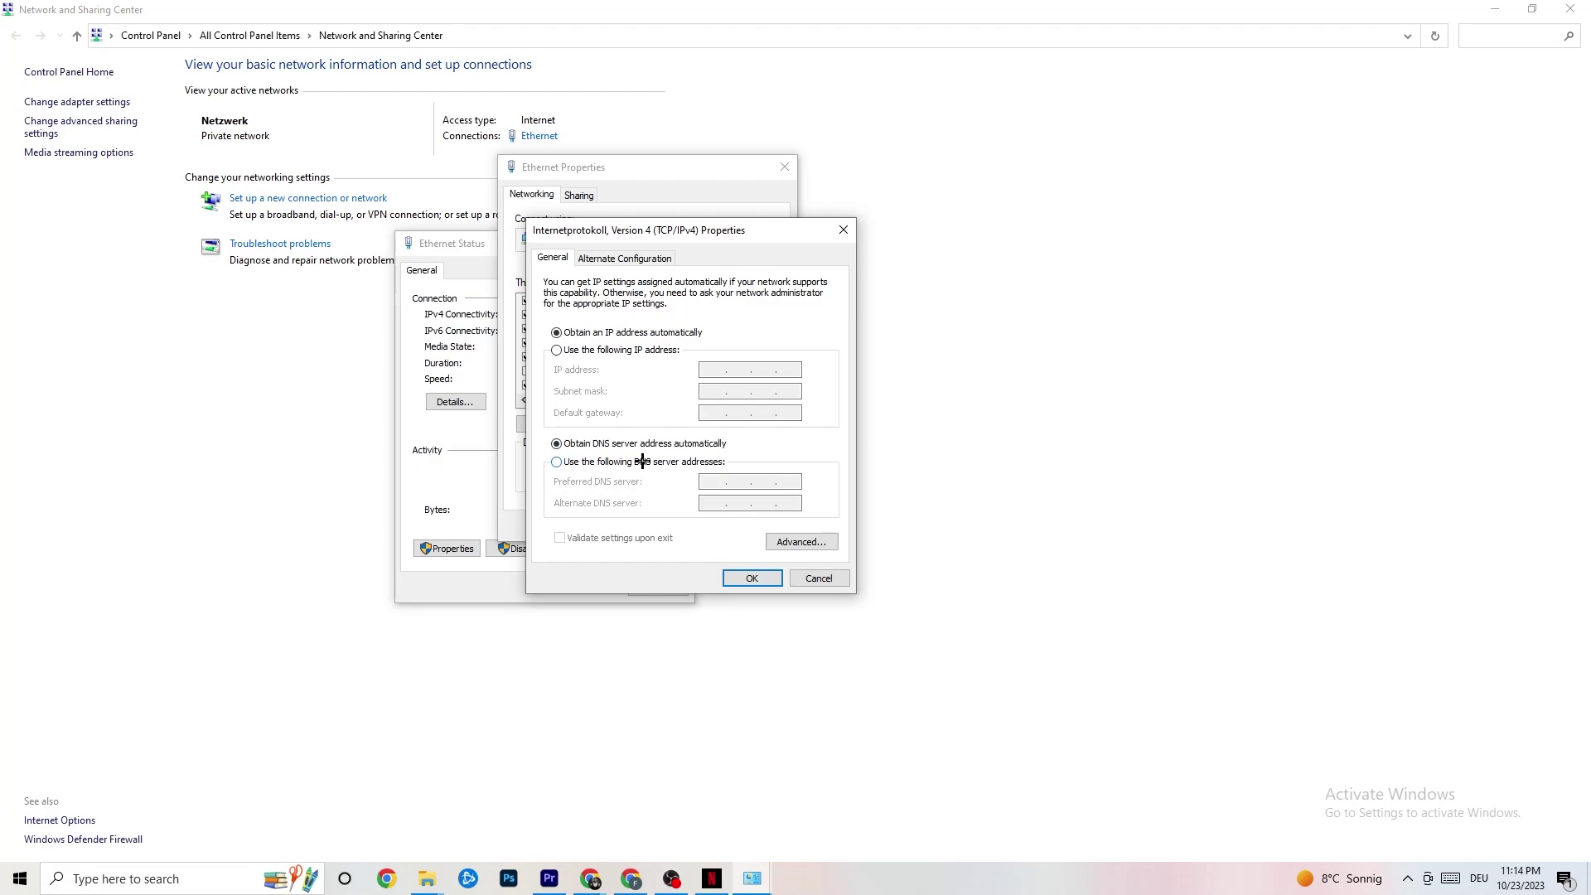
# Select the use of specific DNS server addresses, and close all network dialogs and the Network and Sharing Center without saving
pyautogui.click(557, 462)
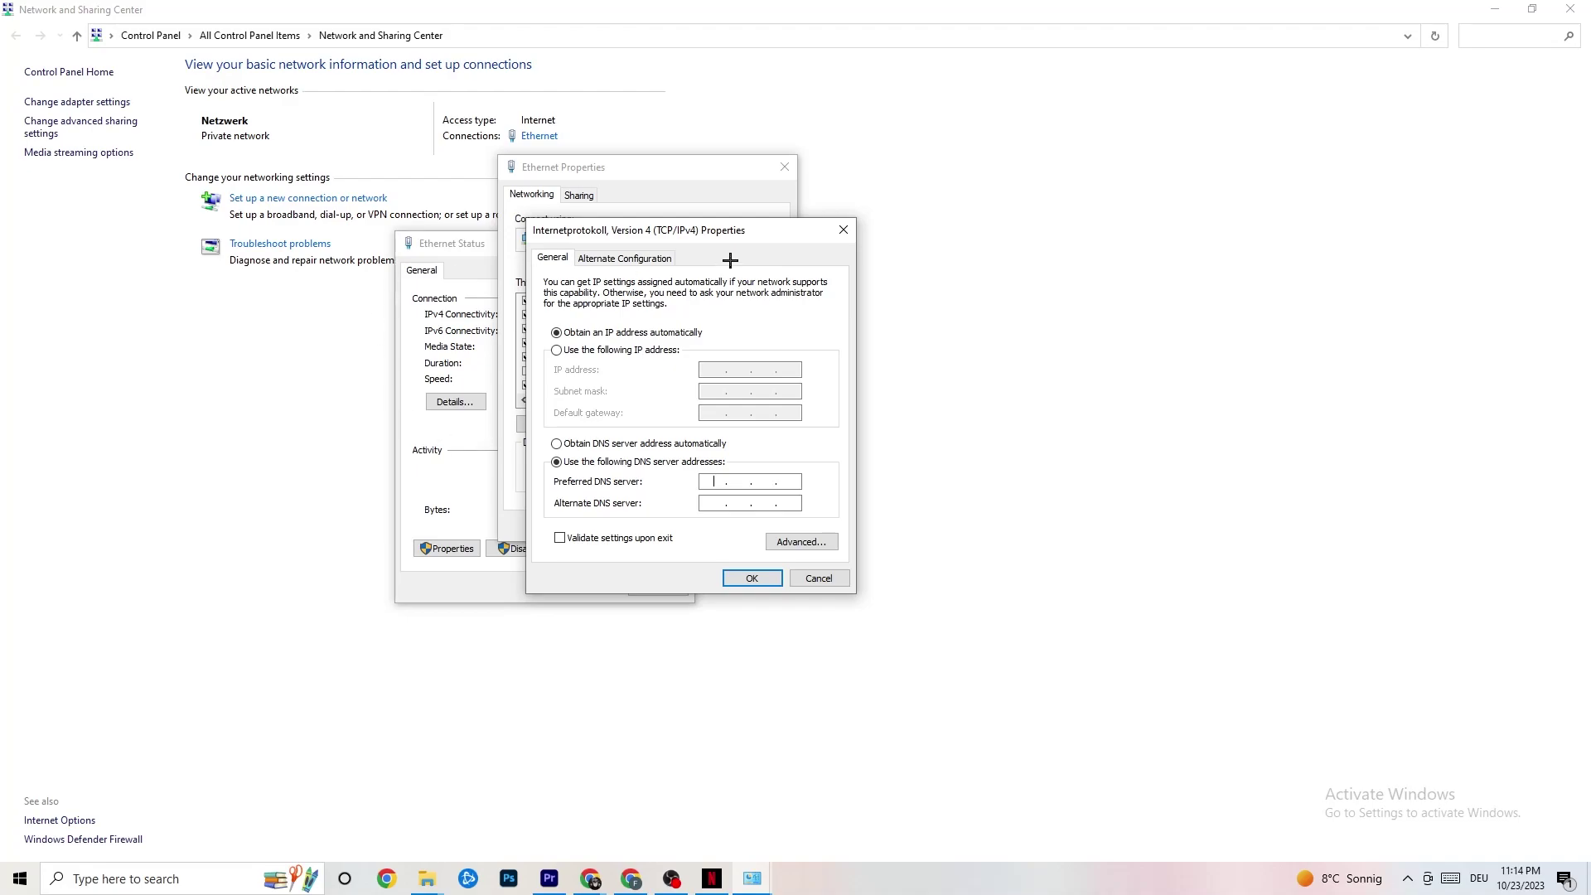
pyautogui.click(844, 230)
pyautogui.click(785, 166)
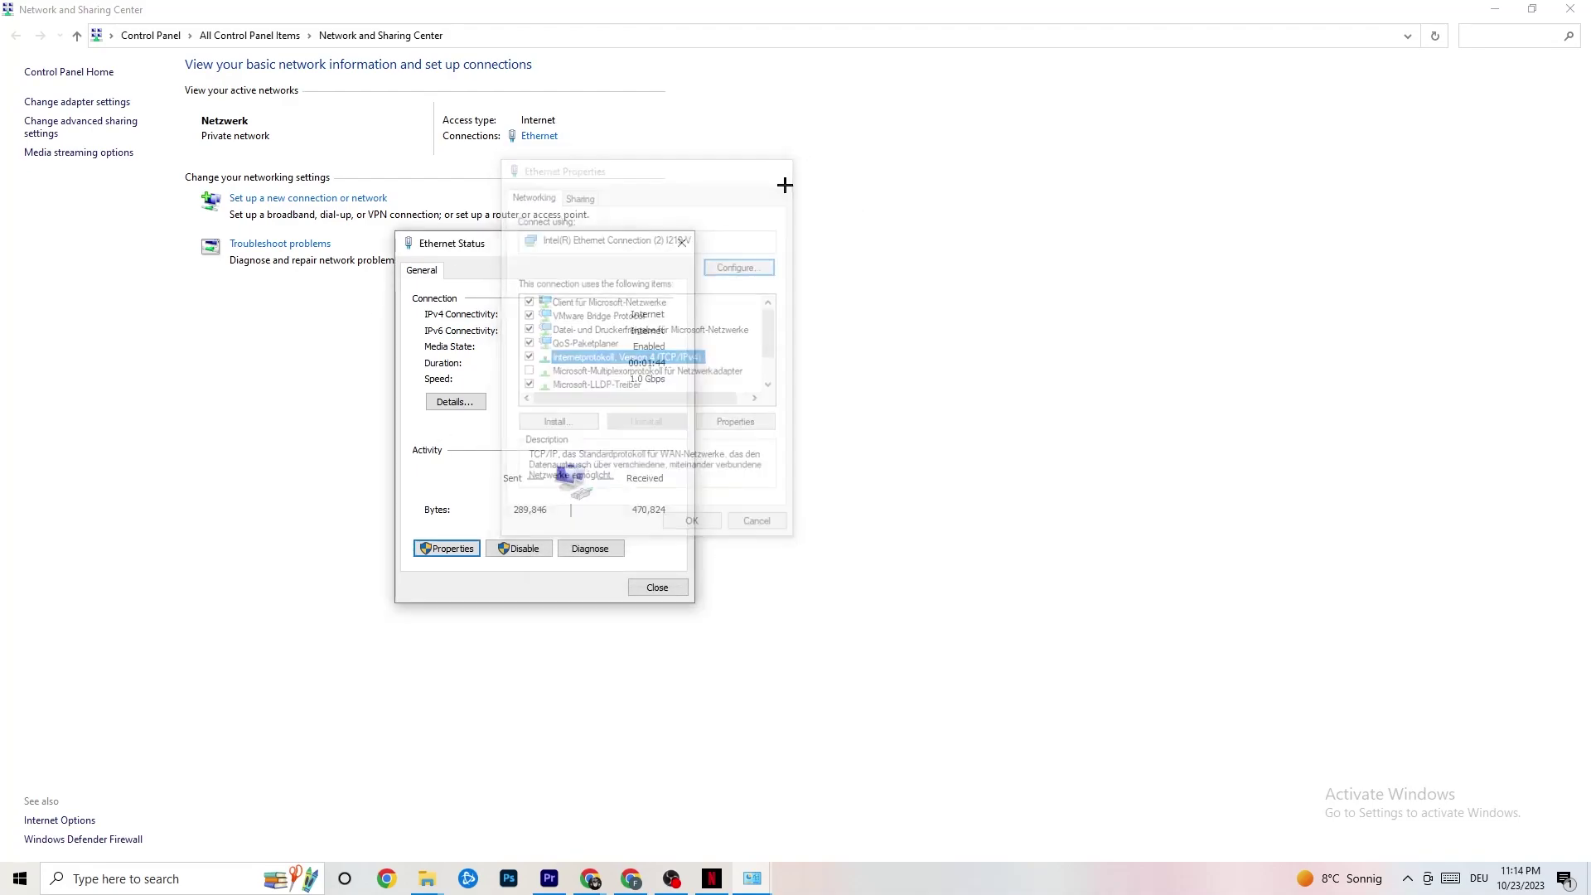
pyautogui.click(685, 242)
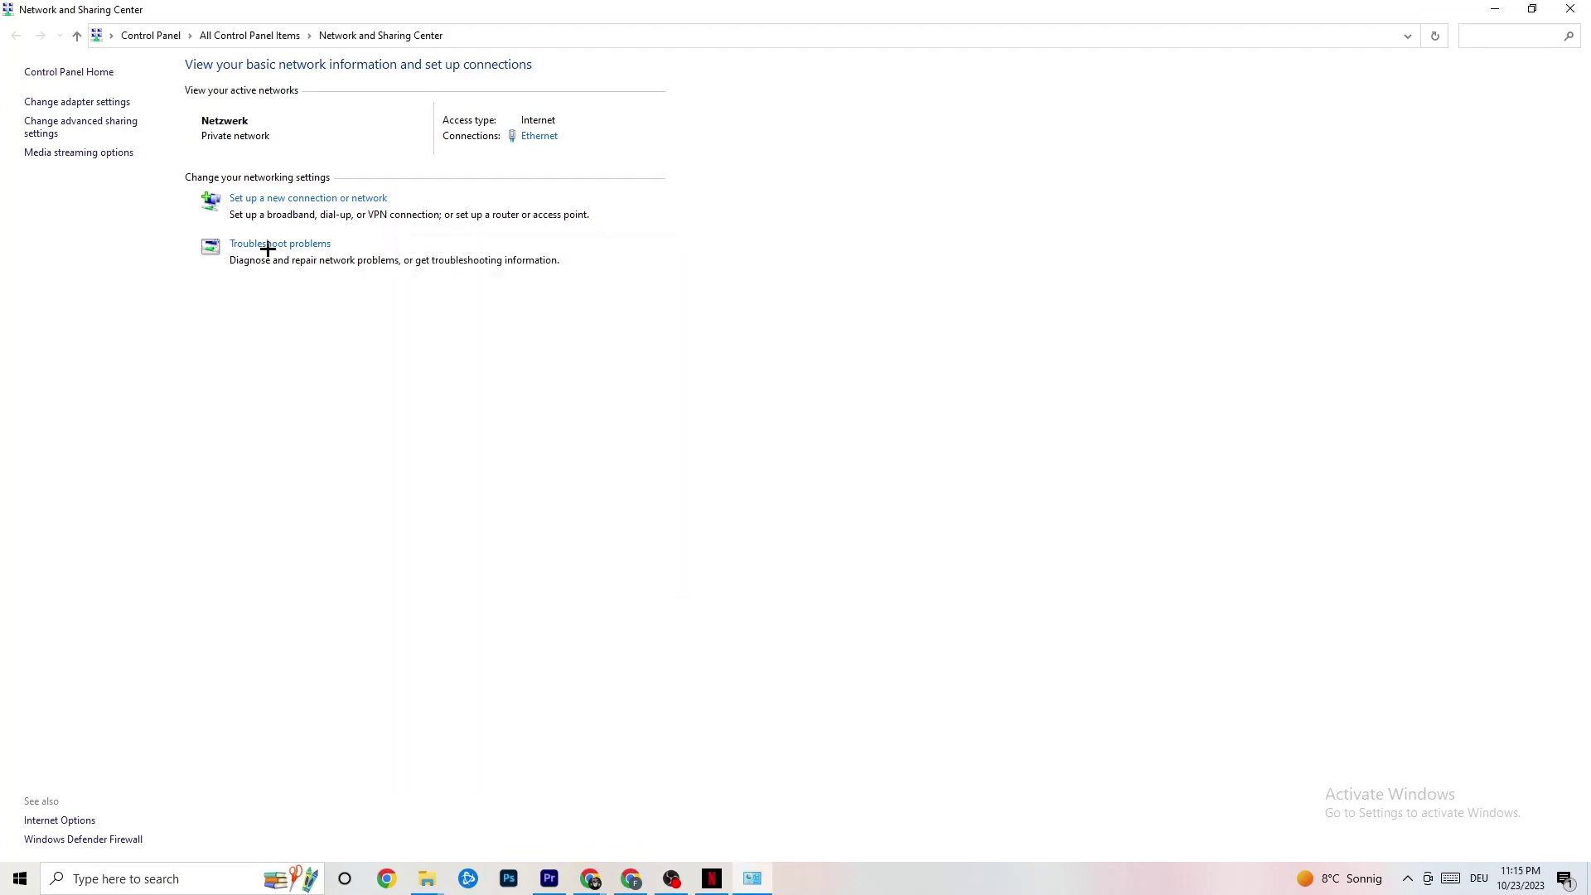
pyautogui.click(1508, 8)
# View the web help on updating the network adapter or driver from the Network & Internet settings, and close the browser
pyautogui.click(20, 879)
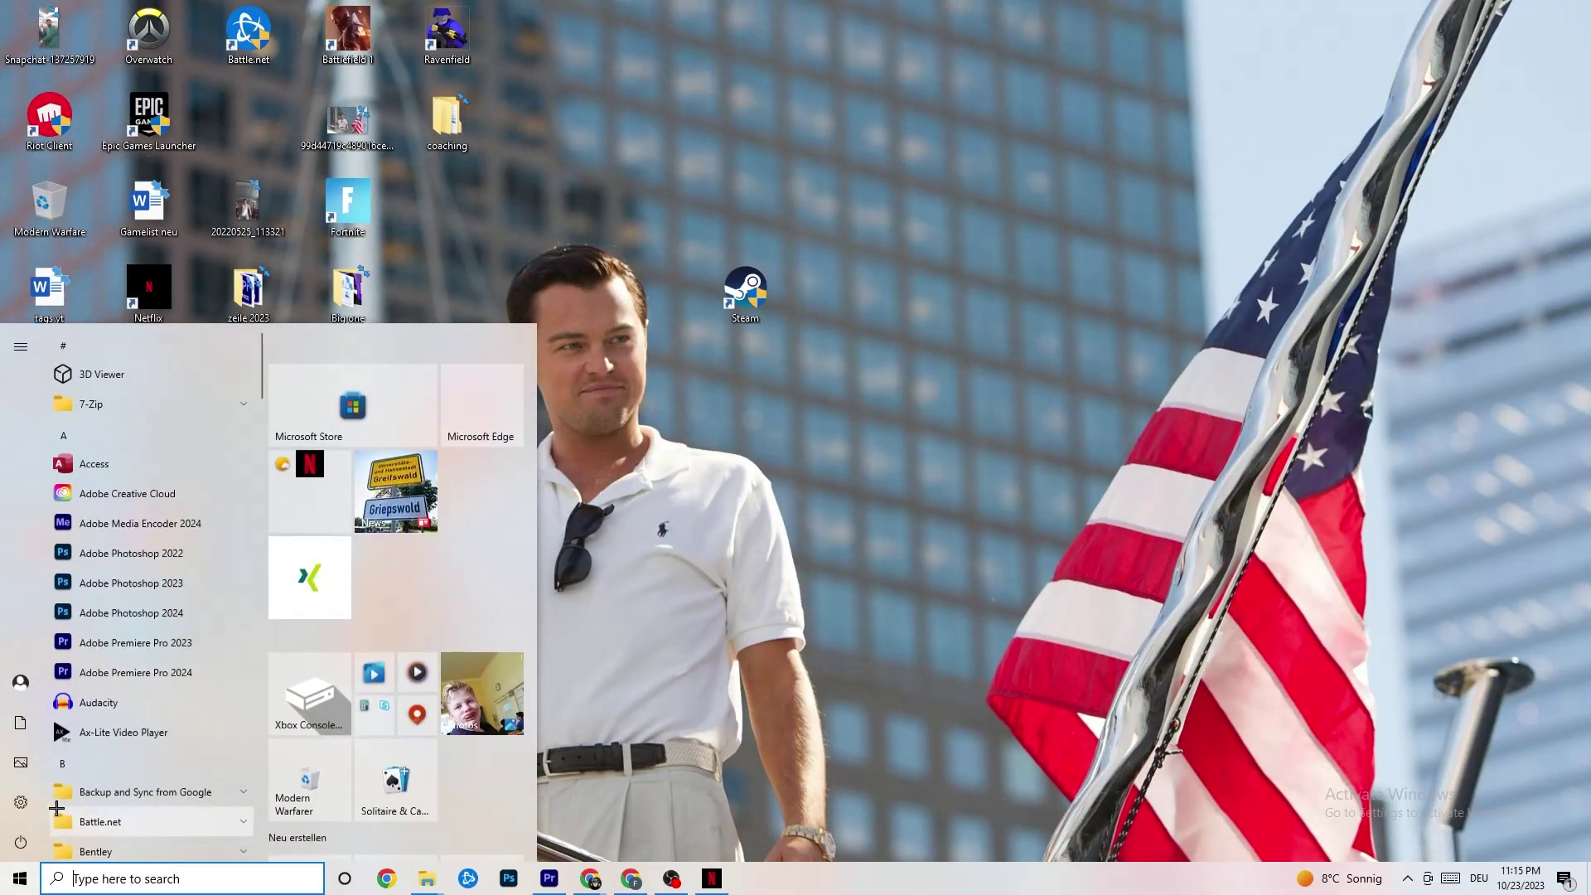
pyautogui.click(21, 802)
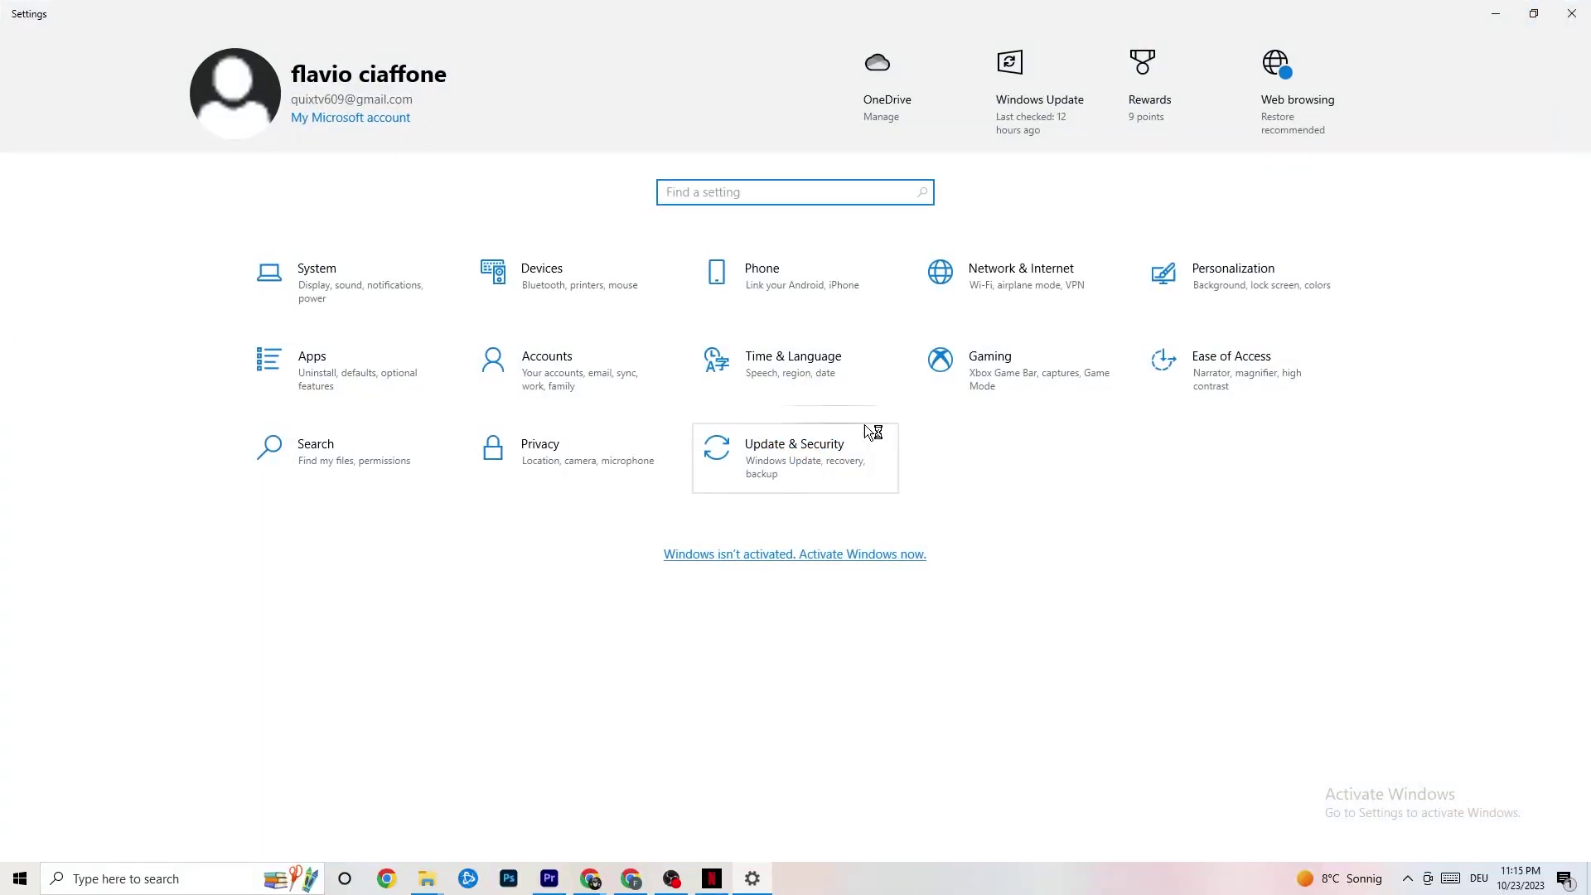
pyautogui.click(1037, 284)
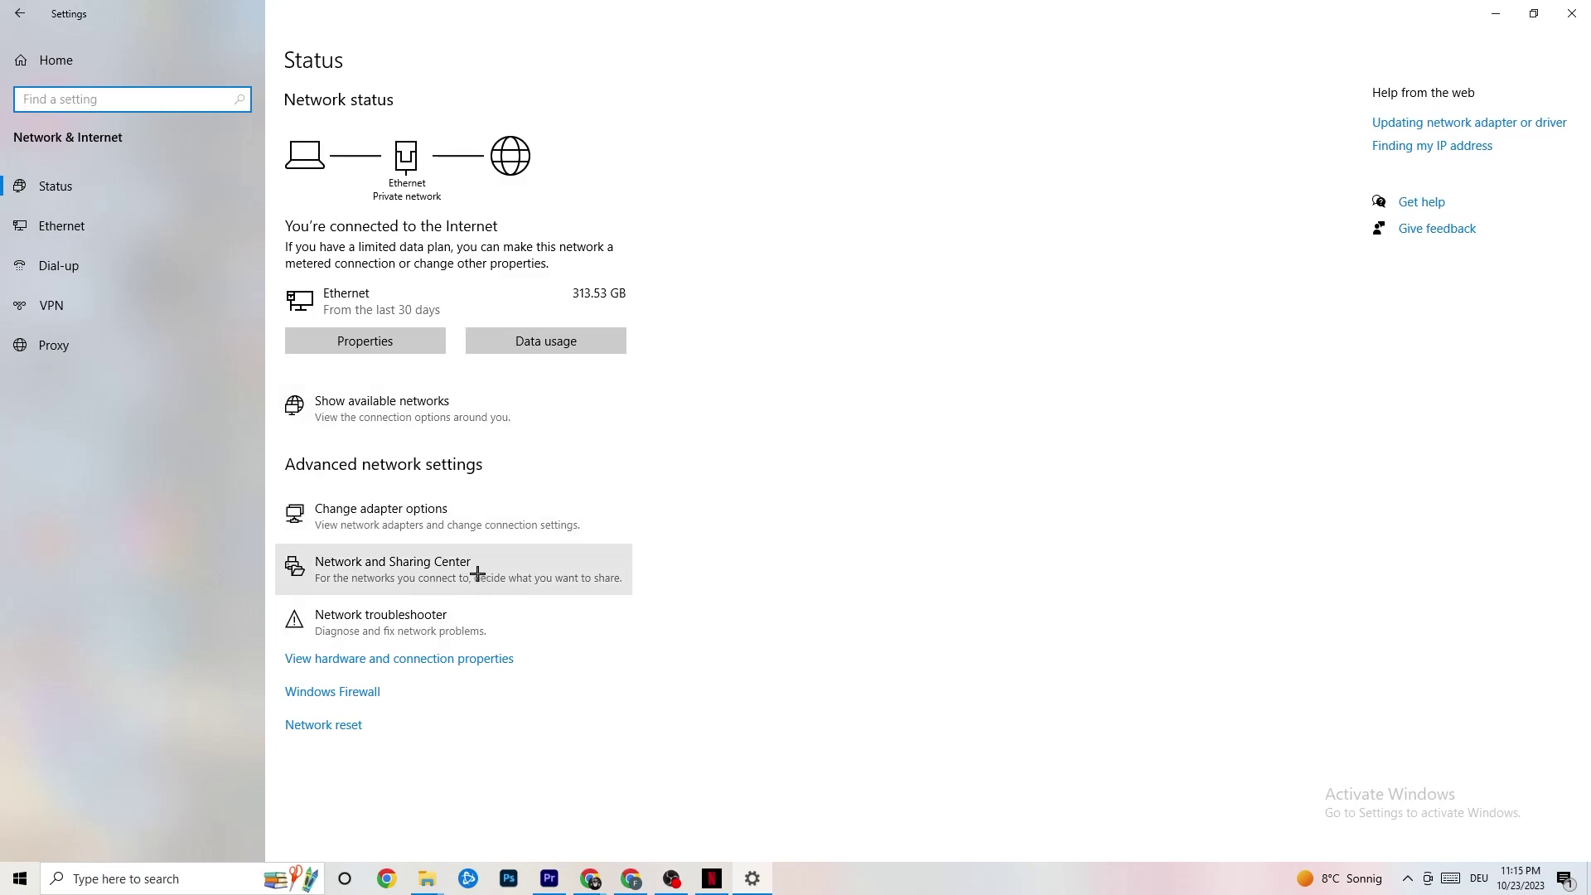
pyautogui.click(1472, 129)
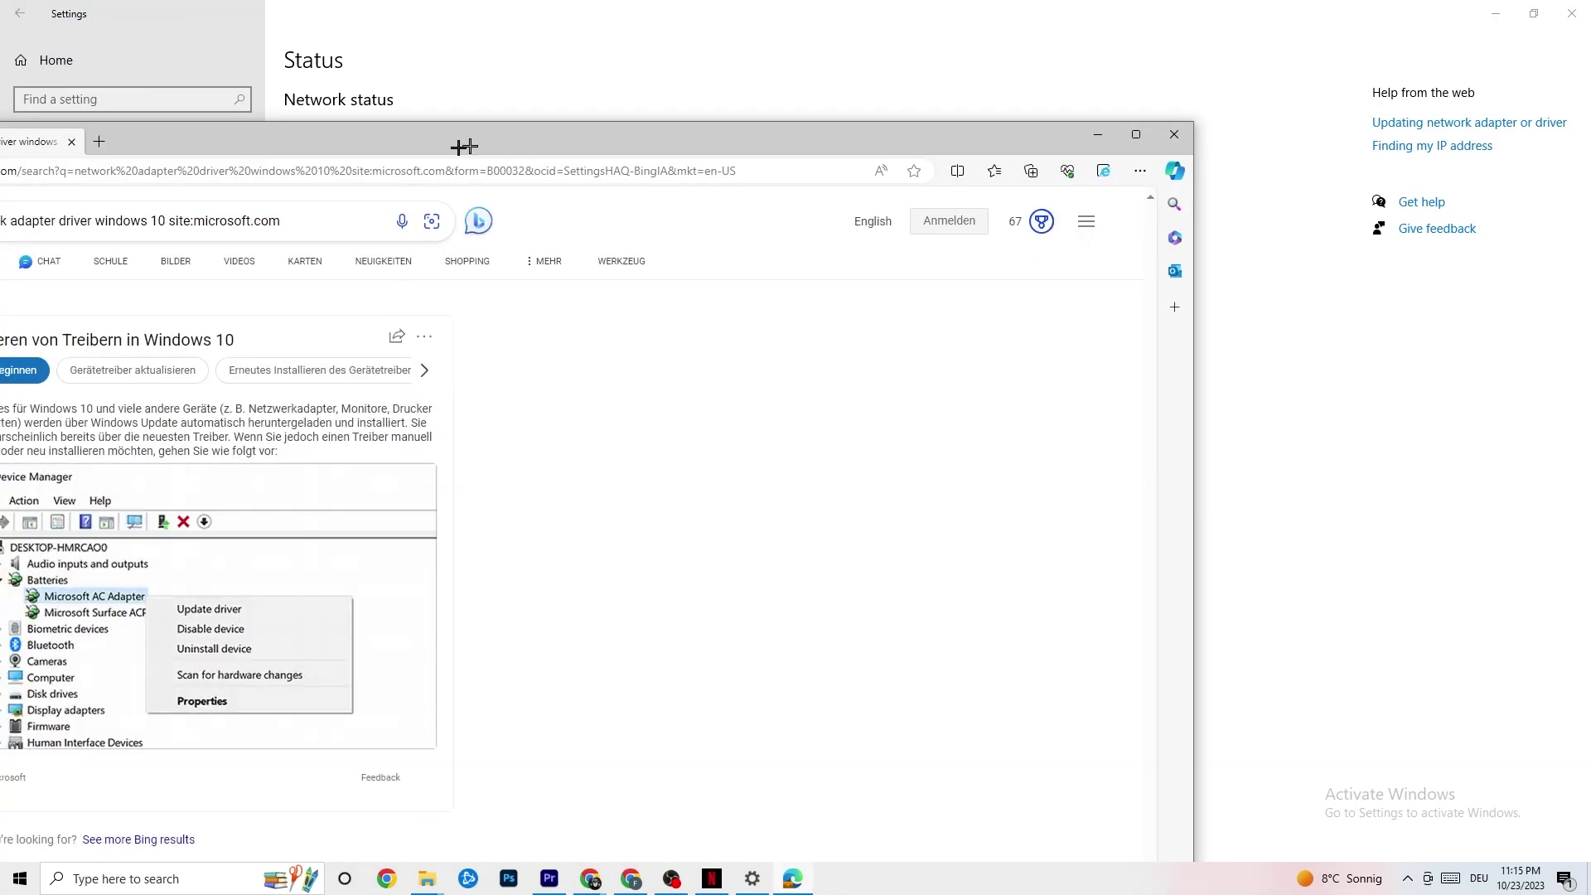
pyautogui.moveTo(455, 147); pyautogui.dragTo(779, 102)
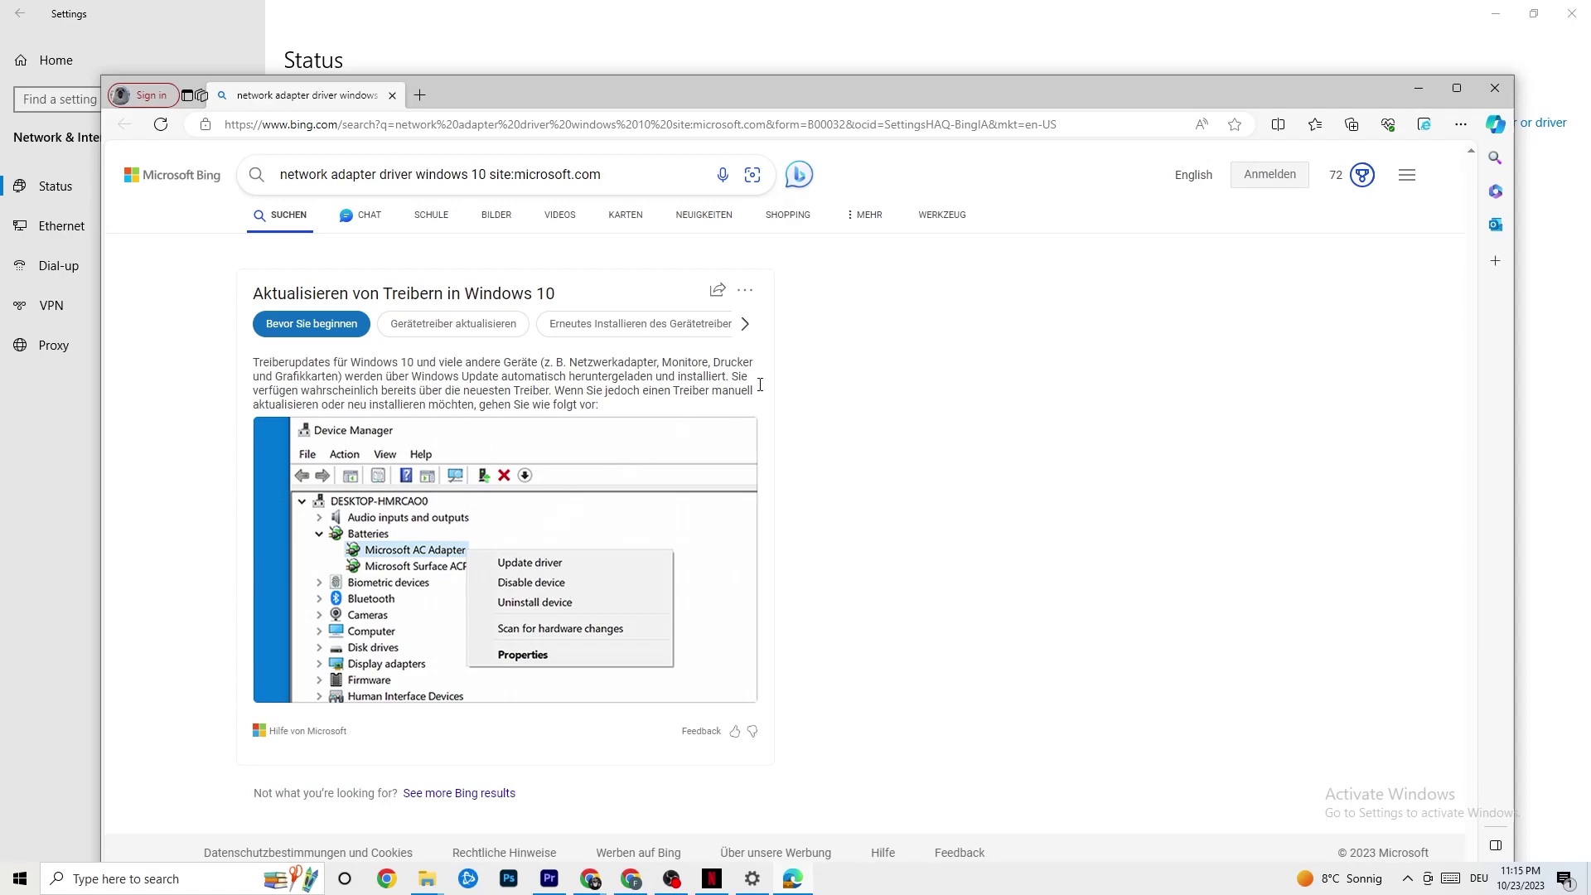
pyautogui.click(1501, 89)
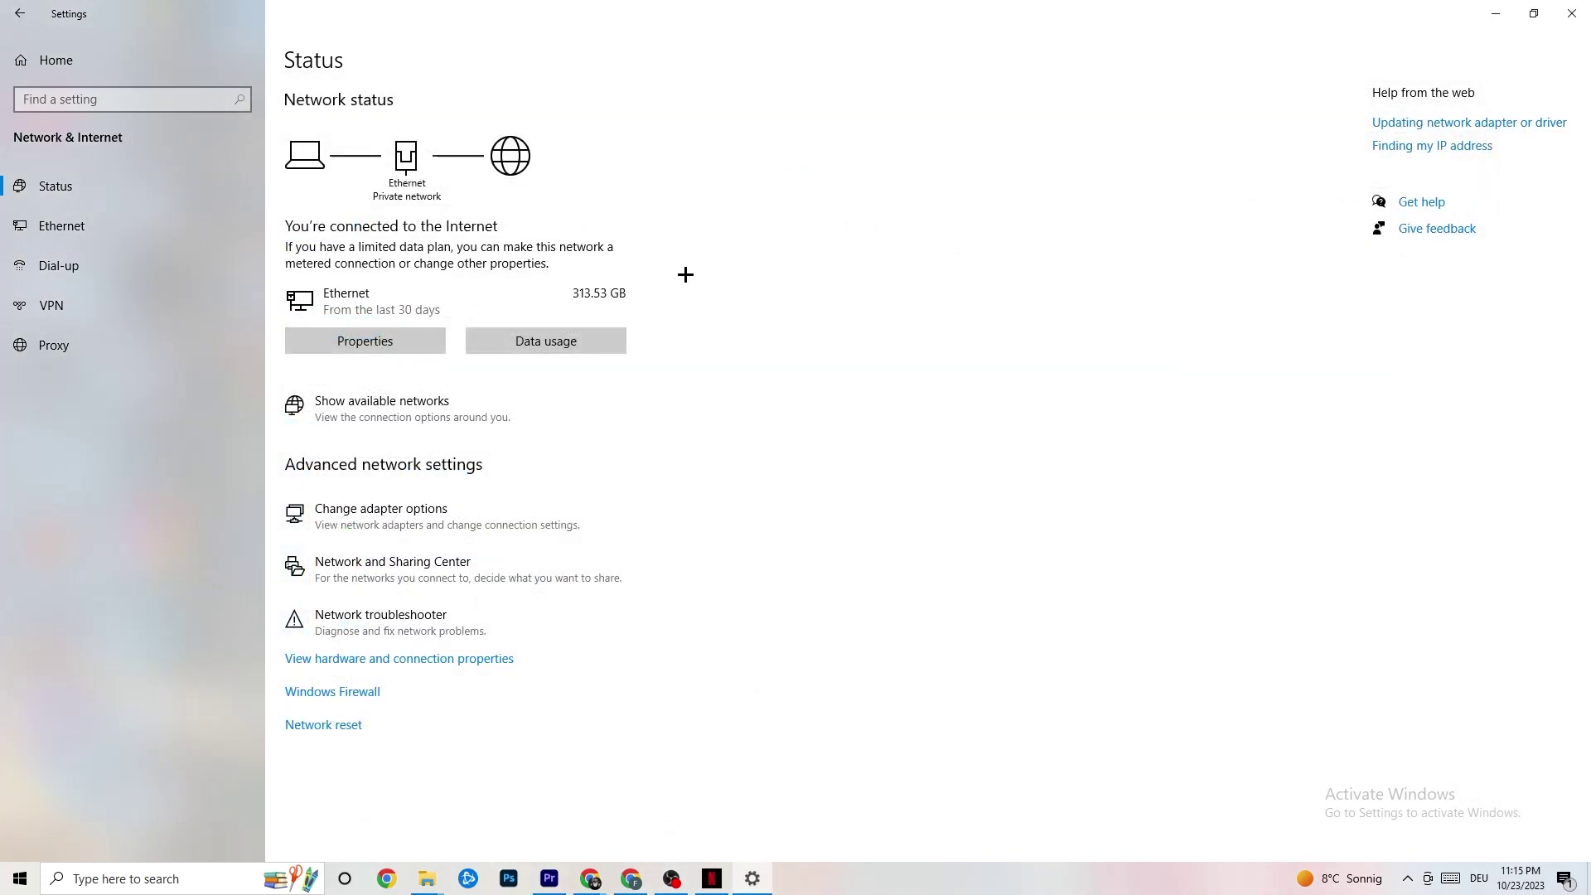
# Show the available networks from the network status page, dismiss the list, and close Settings
pyautogui.click(479, 412)
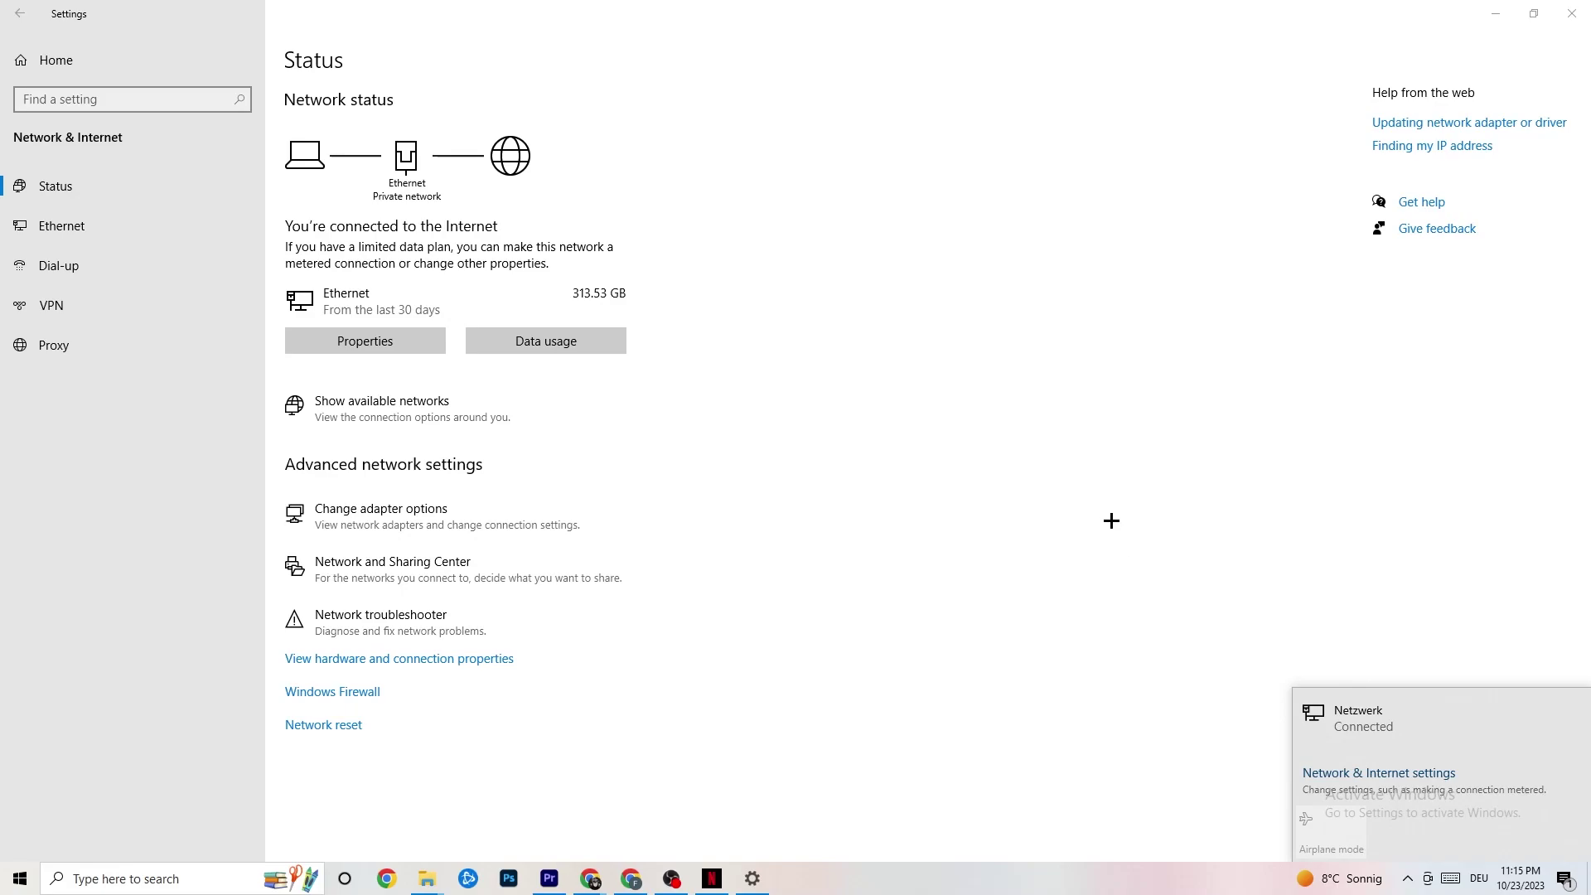
pyautogui.click(983, 498)
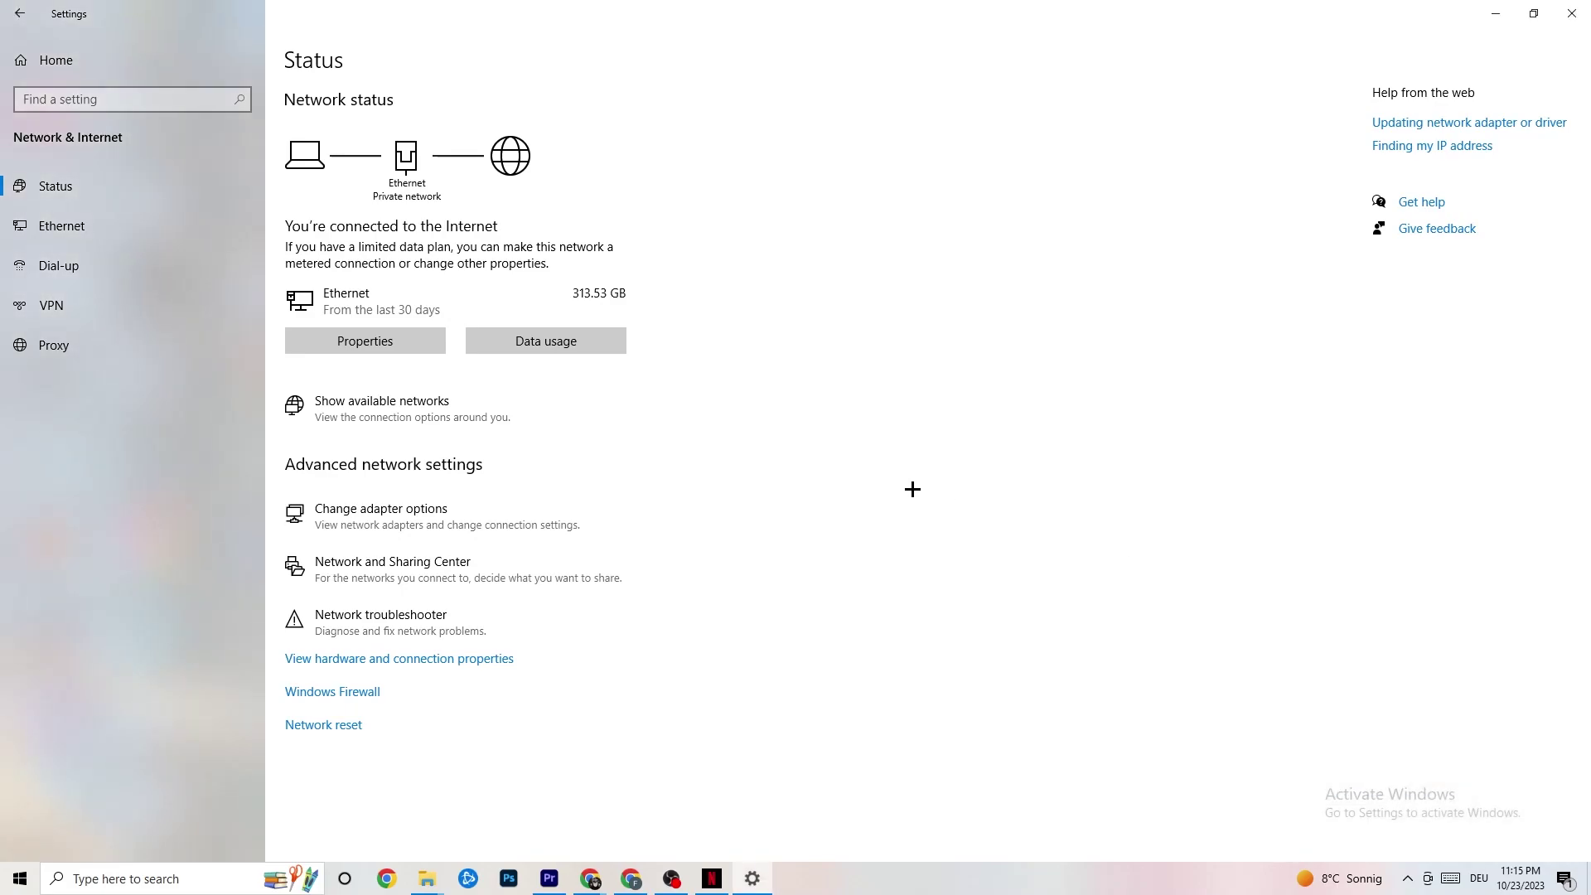
pyautogui.click(1560, 13)
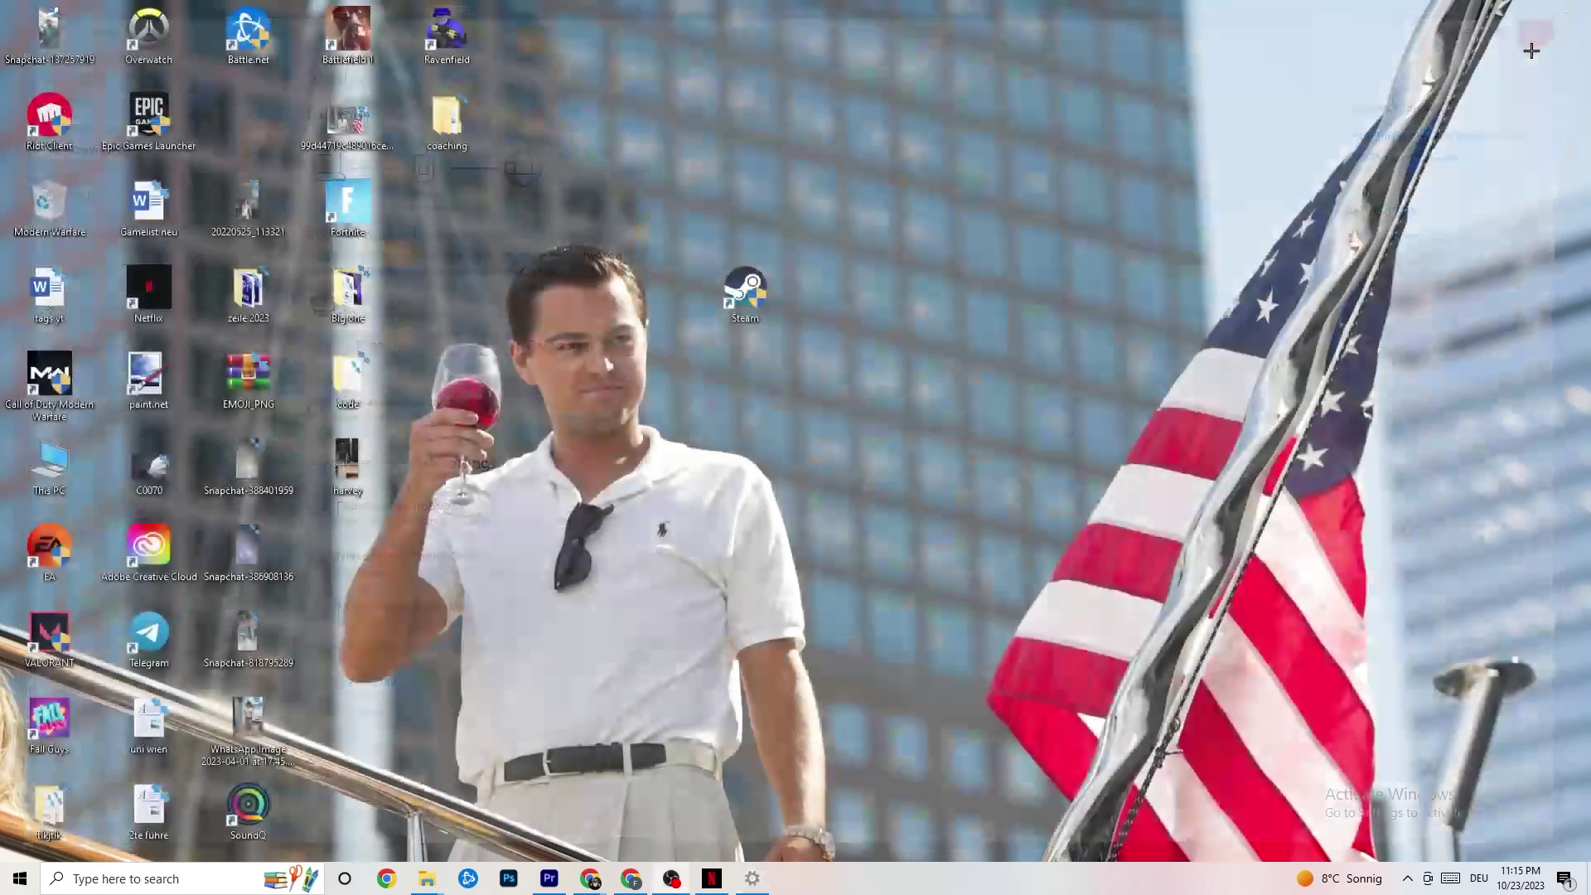
# Examine the Windows Update page under Update & Security, and close Settings
pyautogui.press('super')
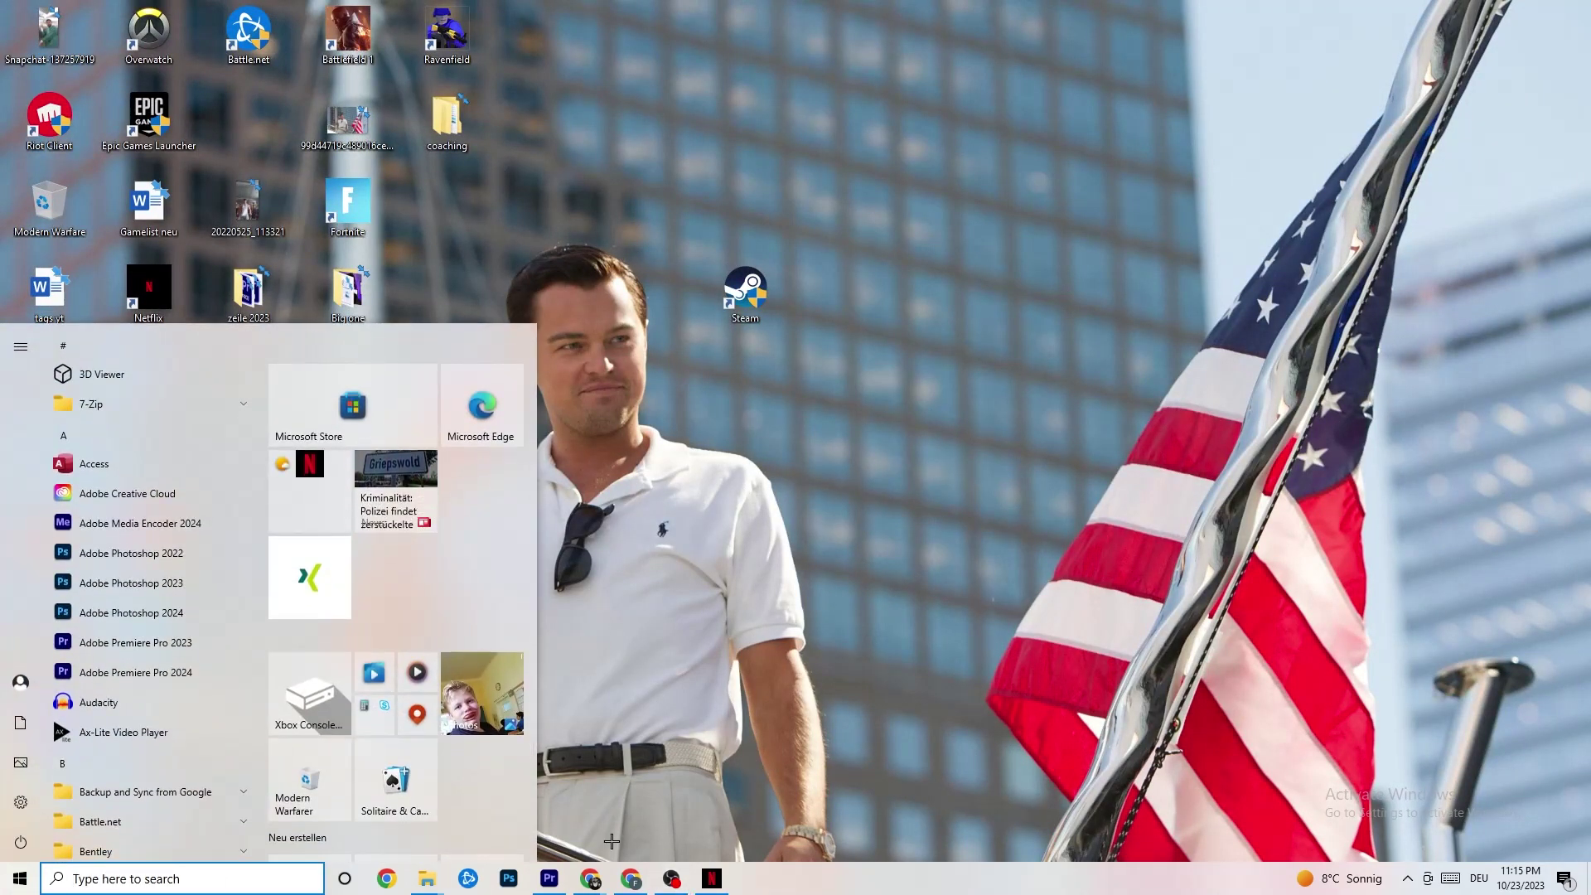
pyautogui.click(33, 811)
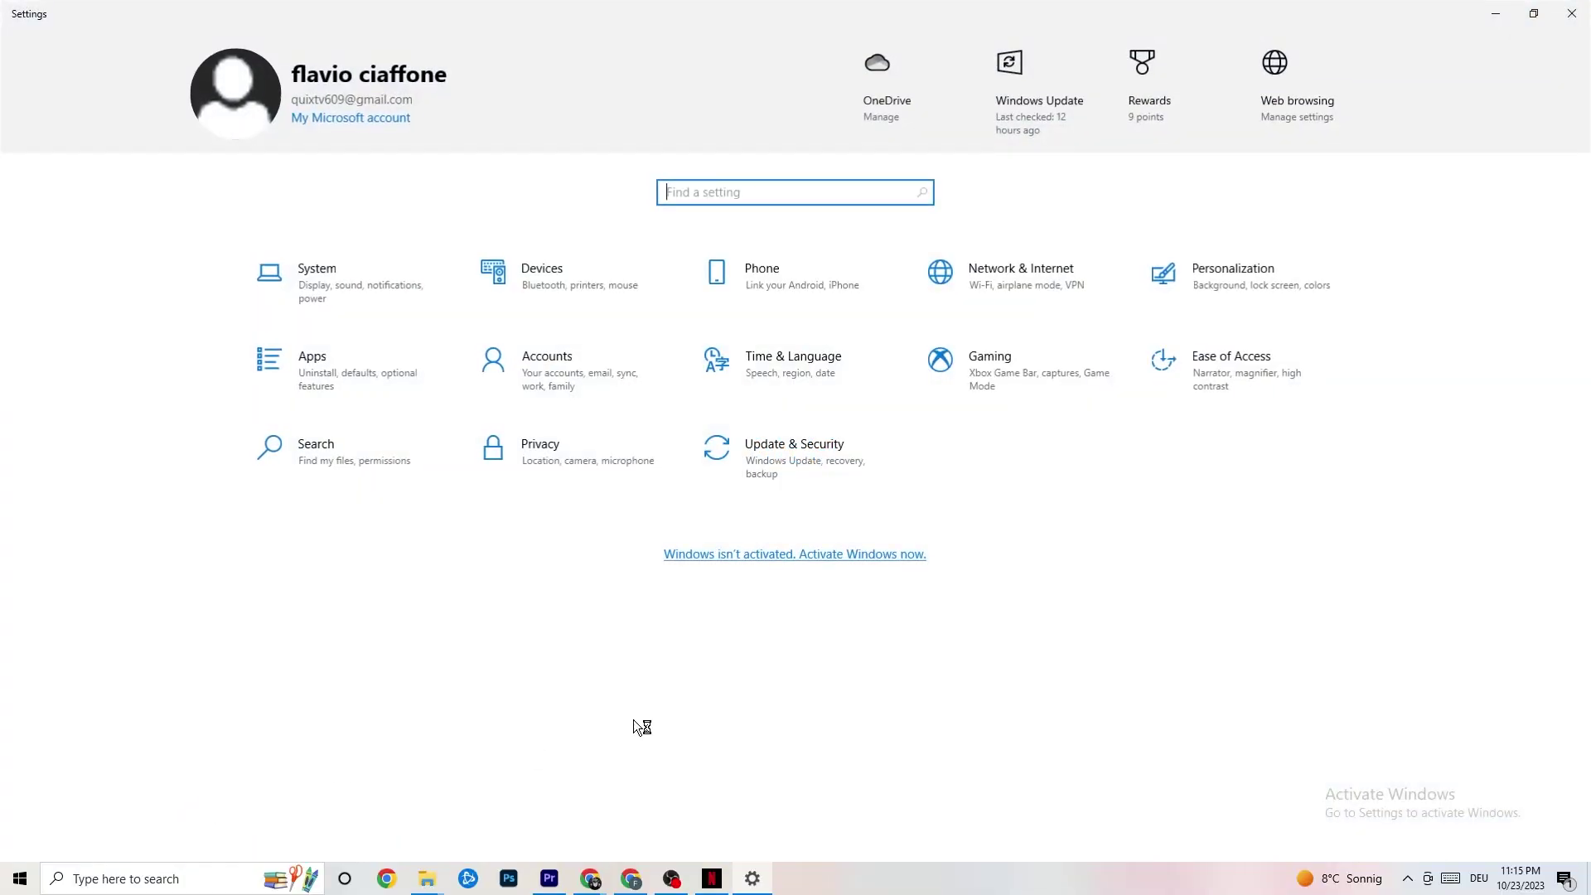
pyautogui.click(829, 459)
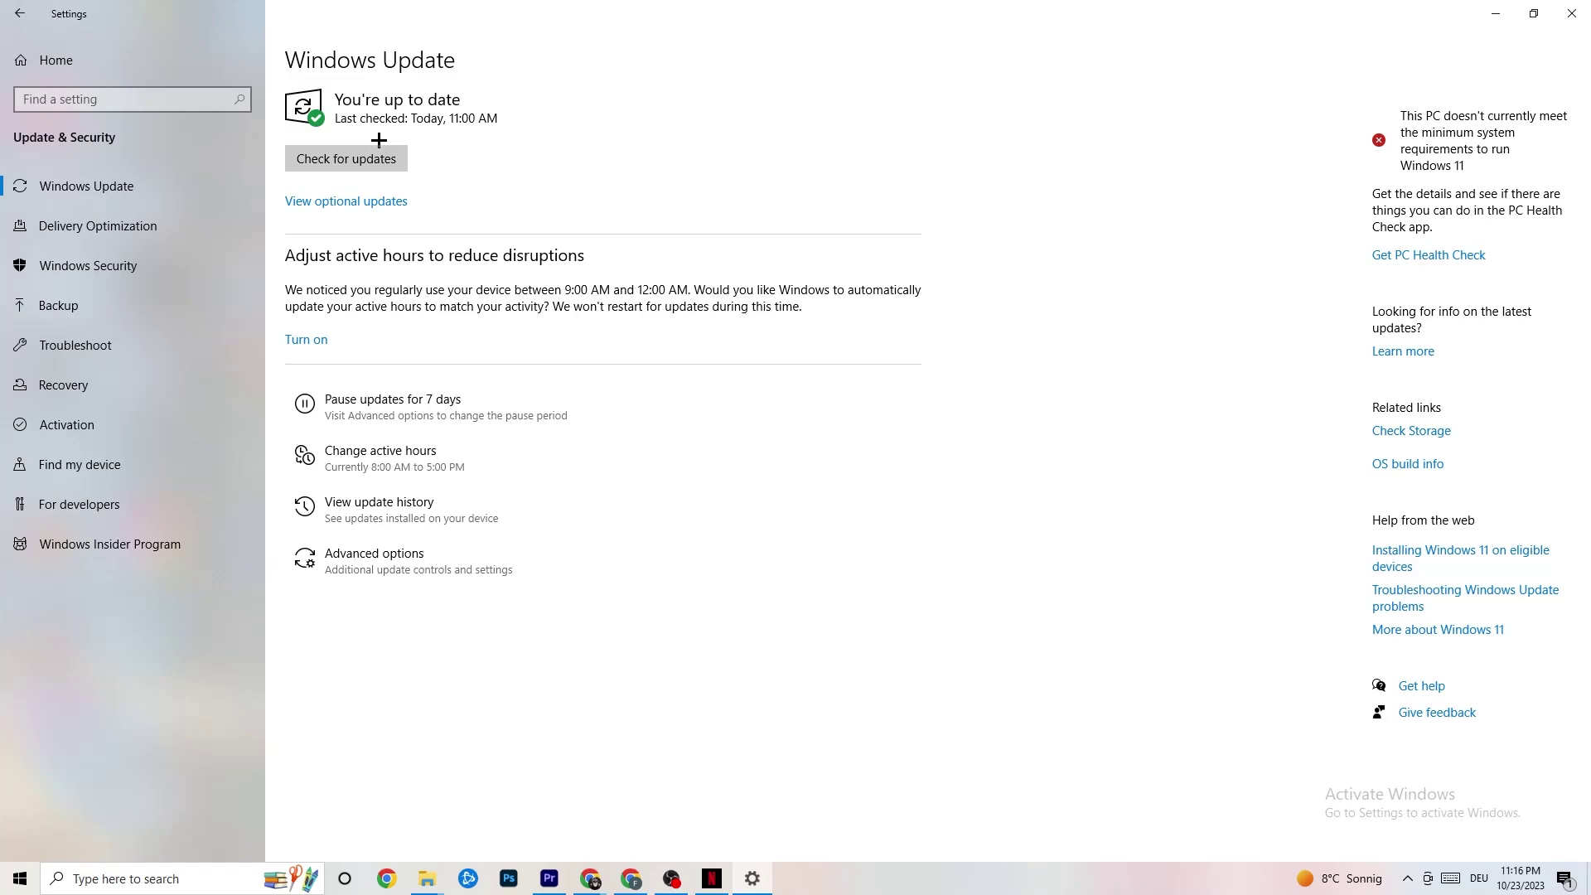
pyautogui.click(1572, 14)
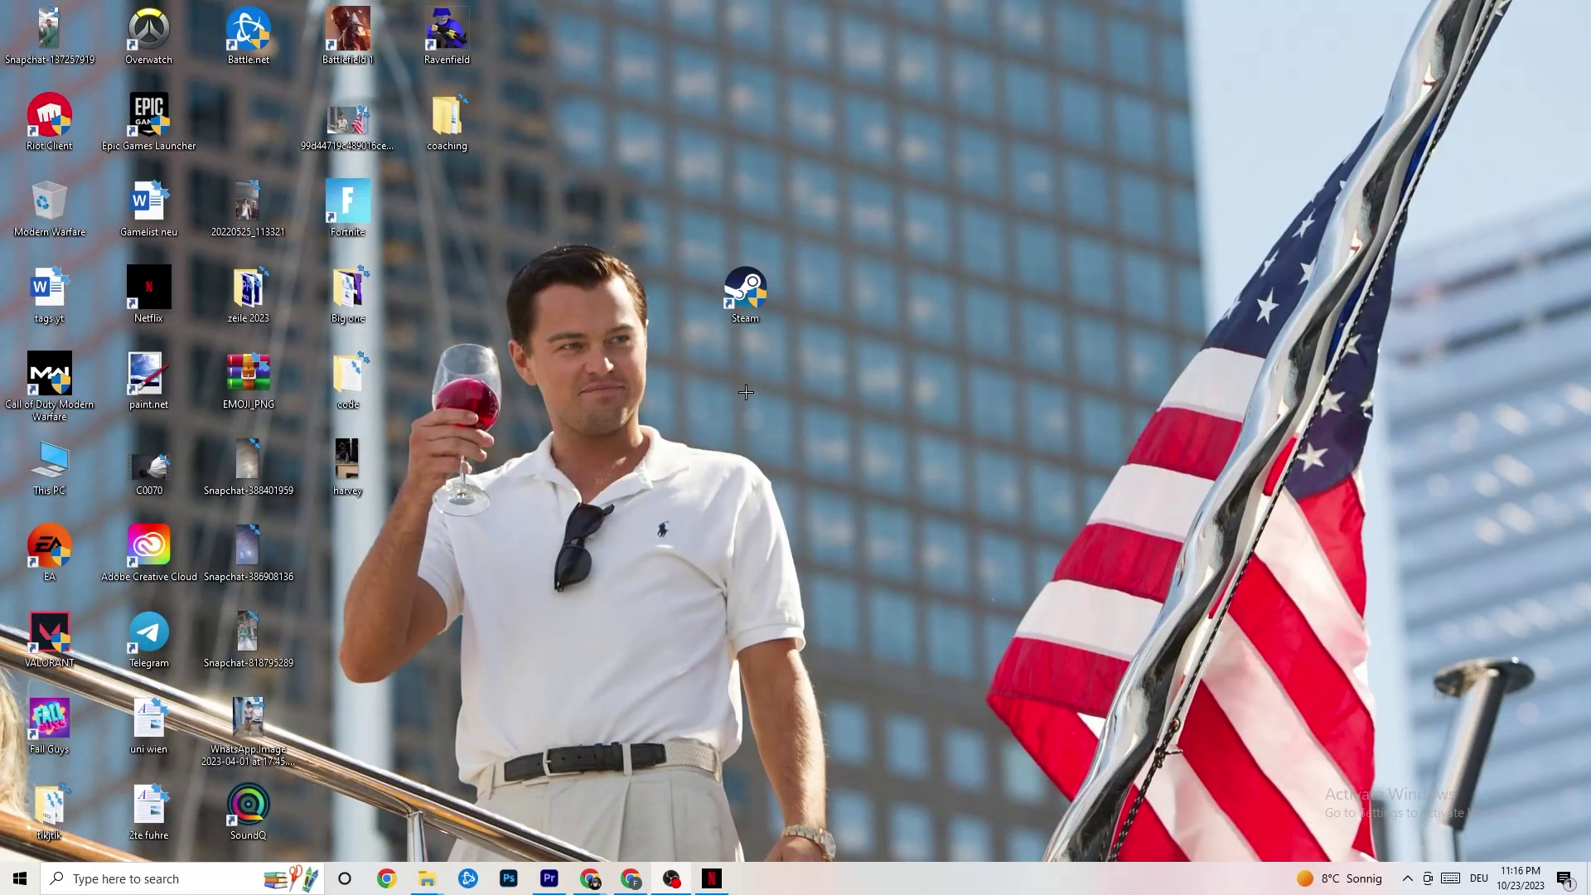
# Open Task Manager from the desktop to show the running processes
pyautogui.moveTo(830, 882); pyautogui.dragTo(909, 807)
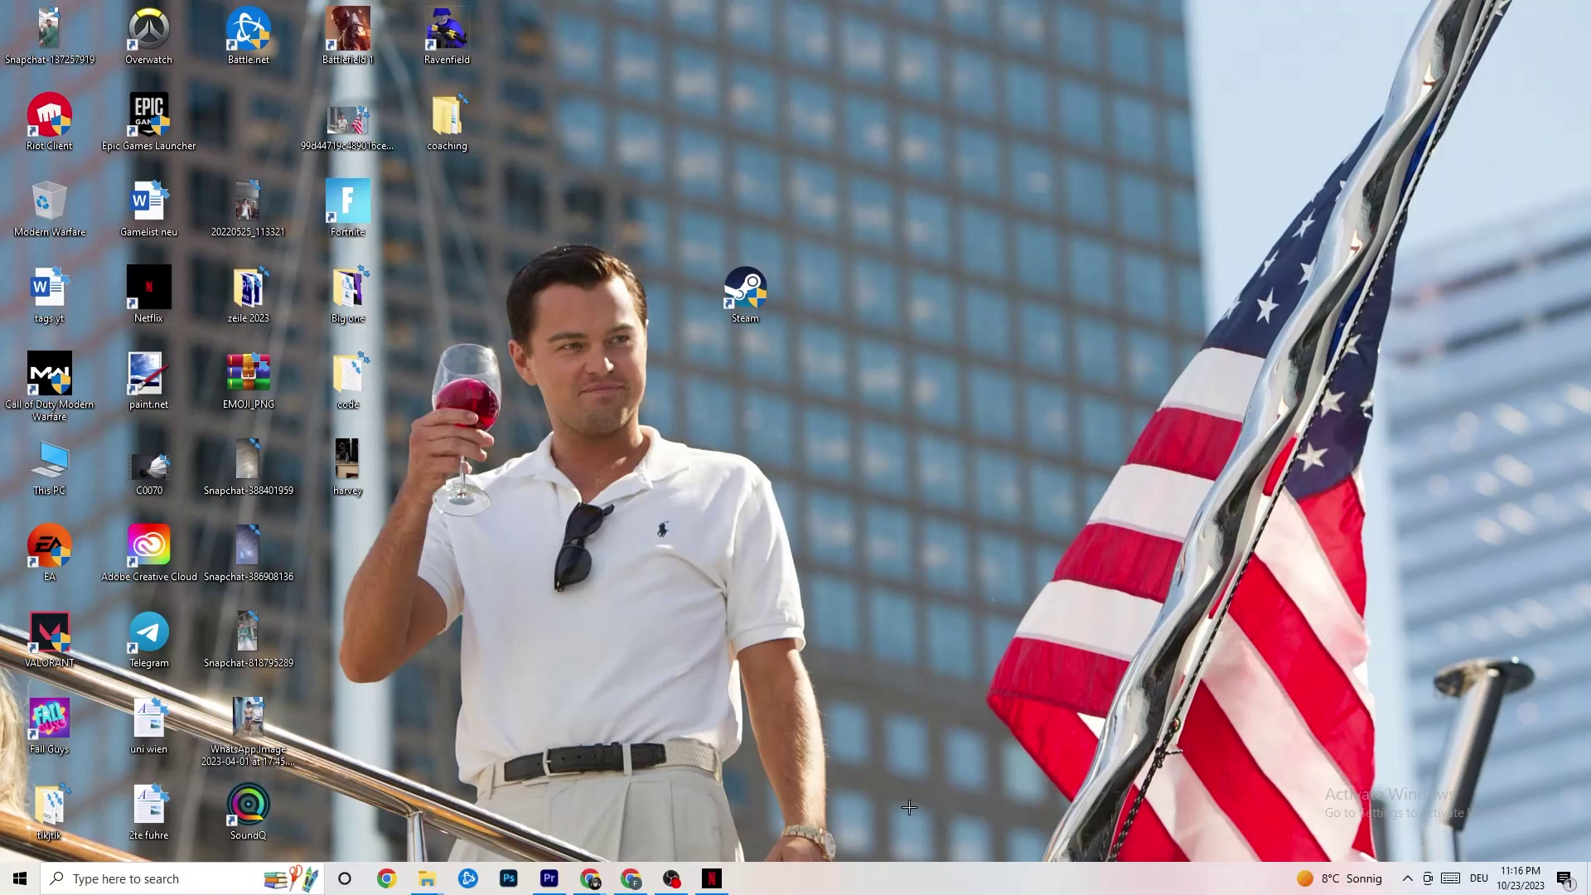
pyautogui.rightClick(852, 889)
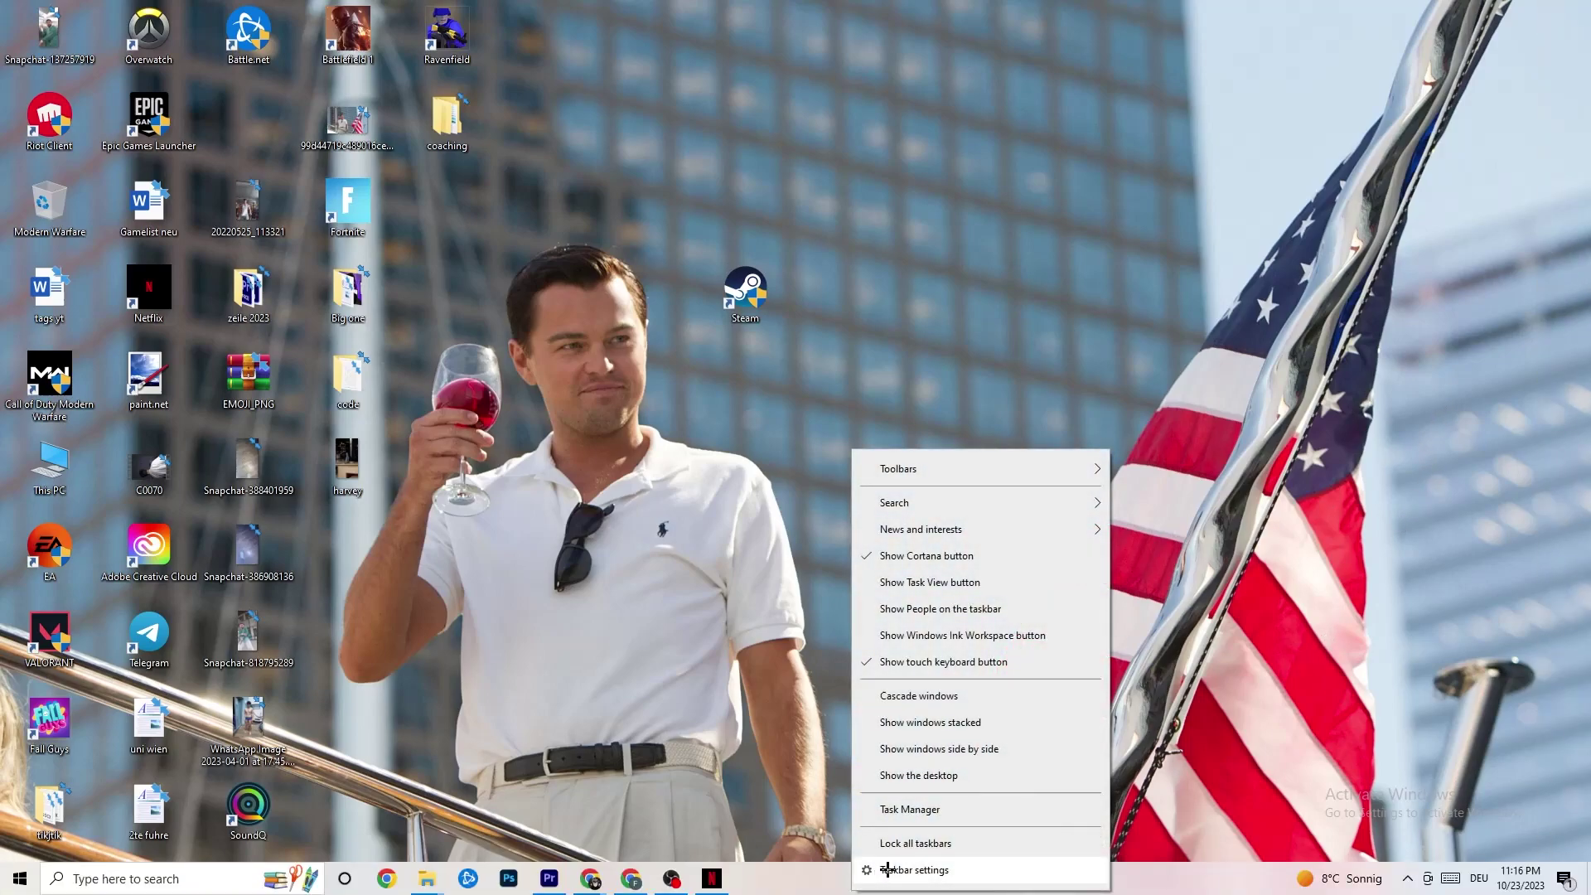
pyautogui.click(912, 810)
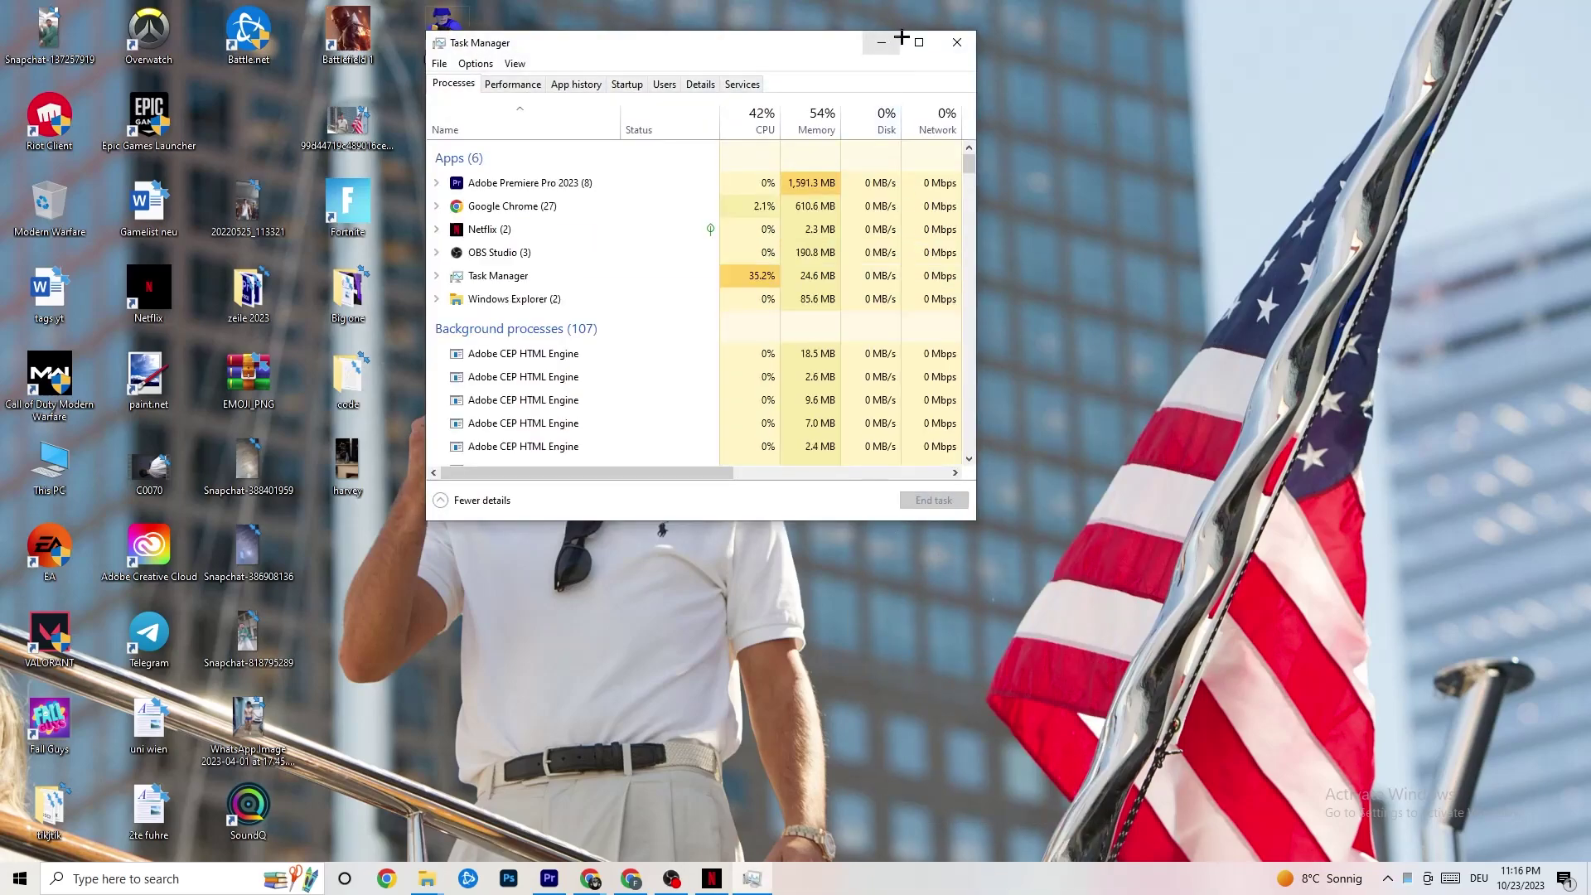
# Maximize Task Manager and show the performance graph of the Intel Ethernet adapter
pyautogui.doubleClick(906, 50)
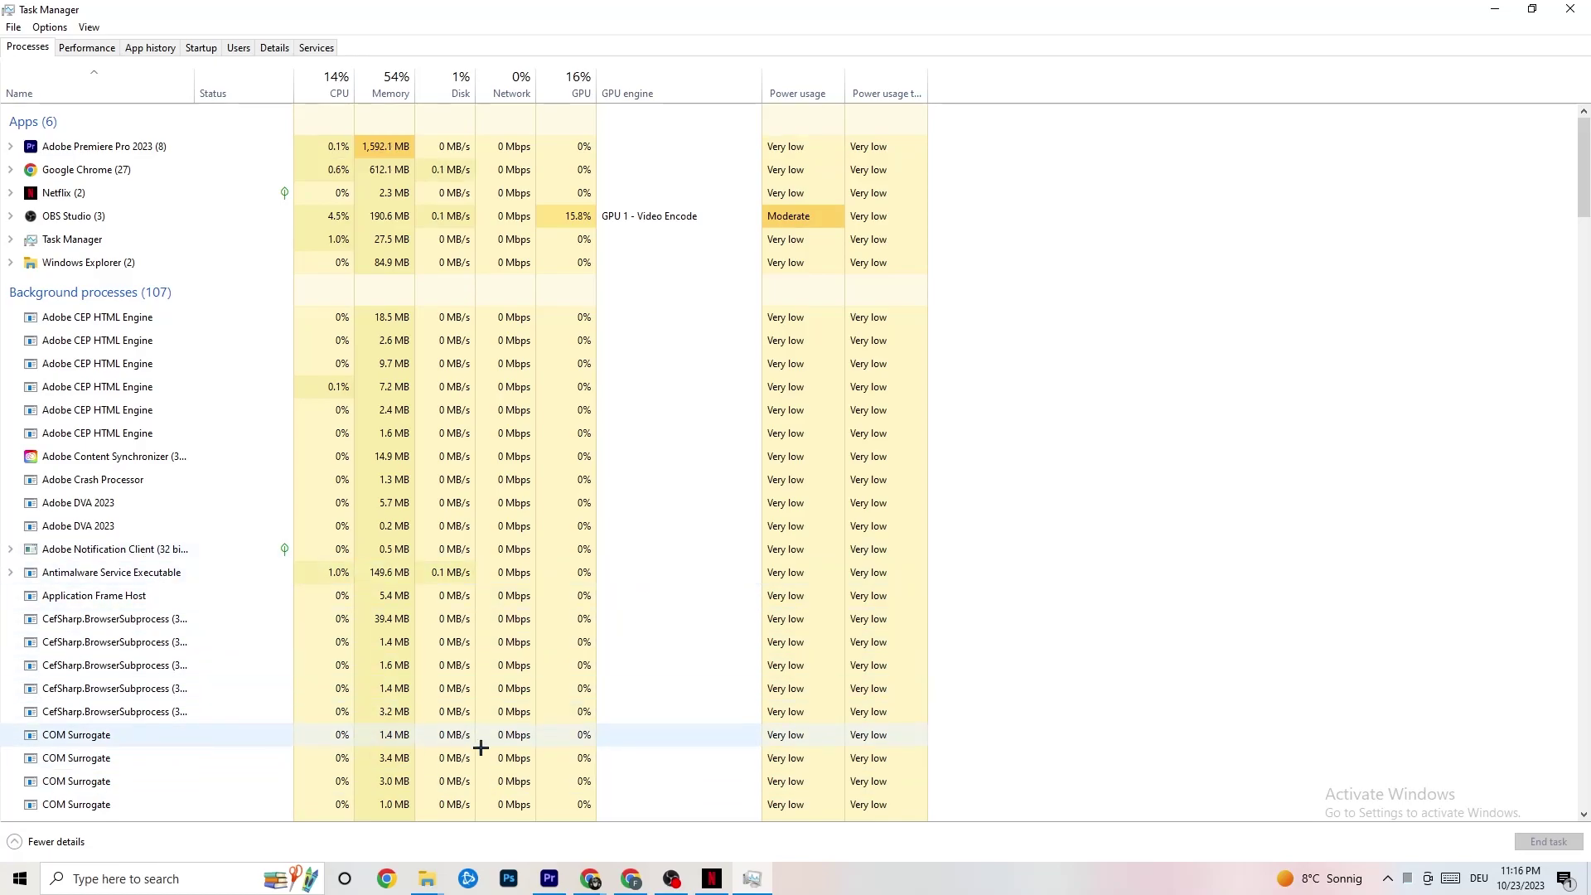
pyautogui.click(86, 49)
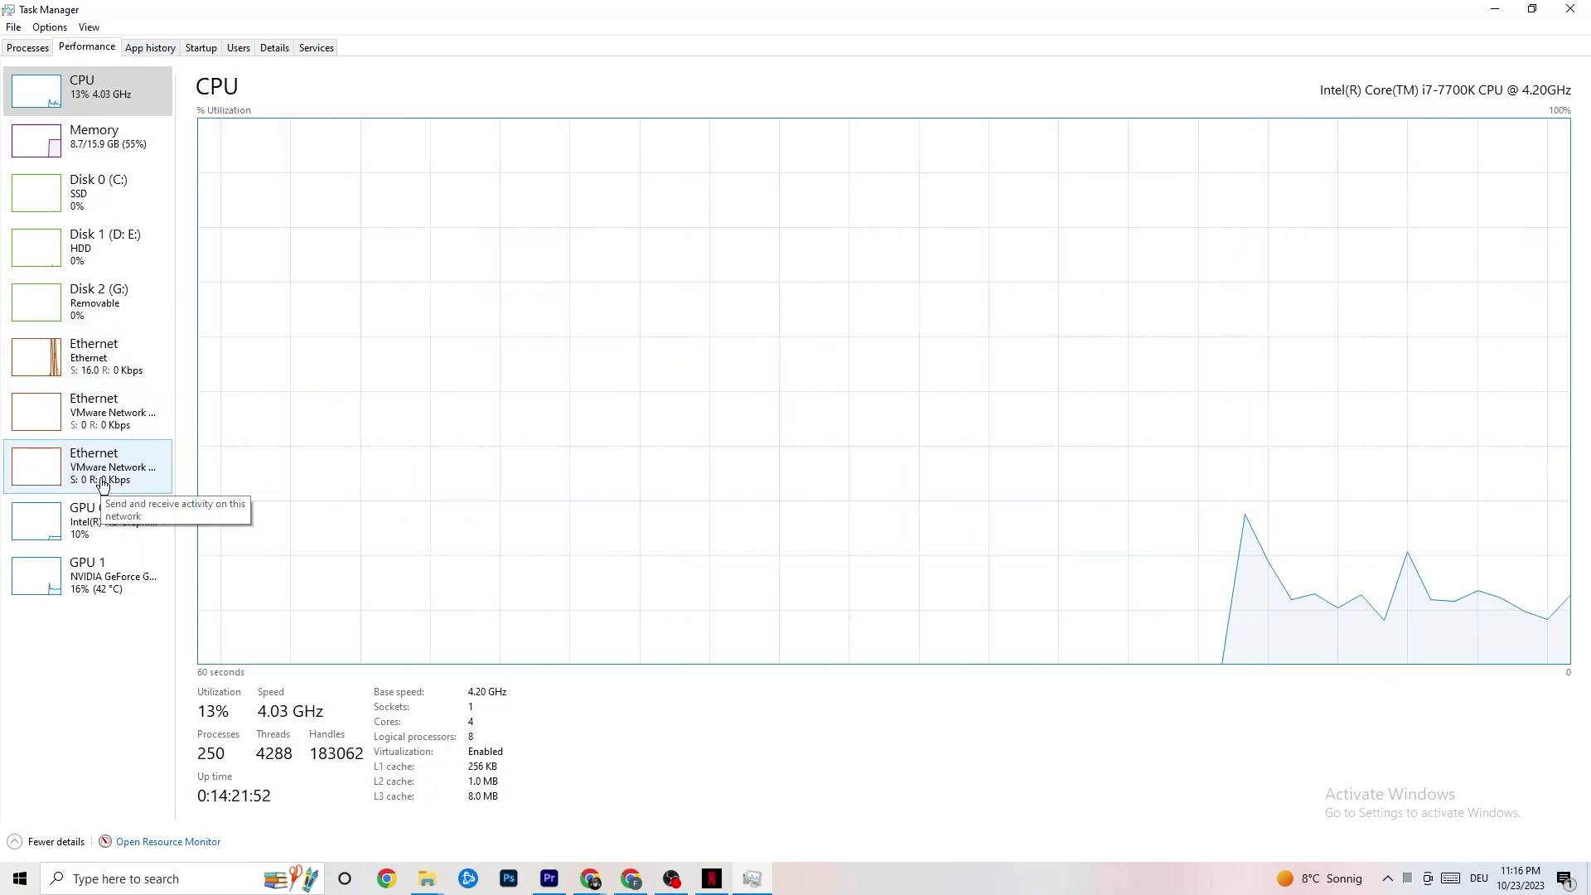
pyautogui.click(107, 365)
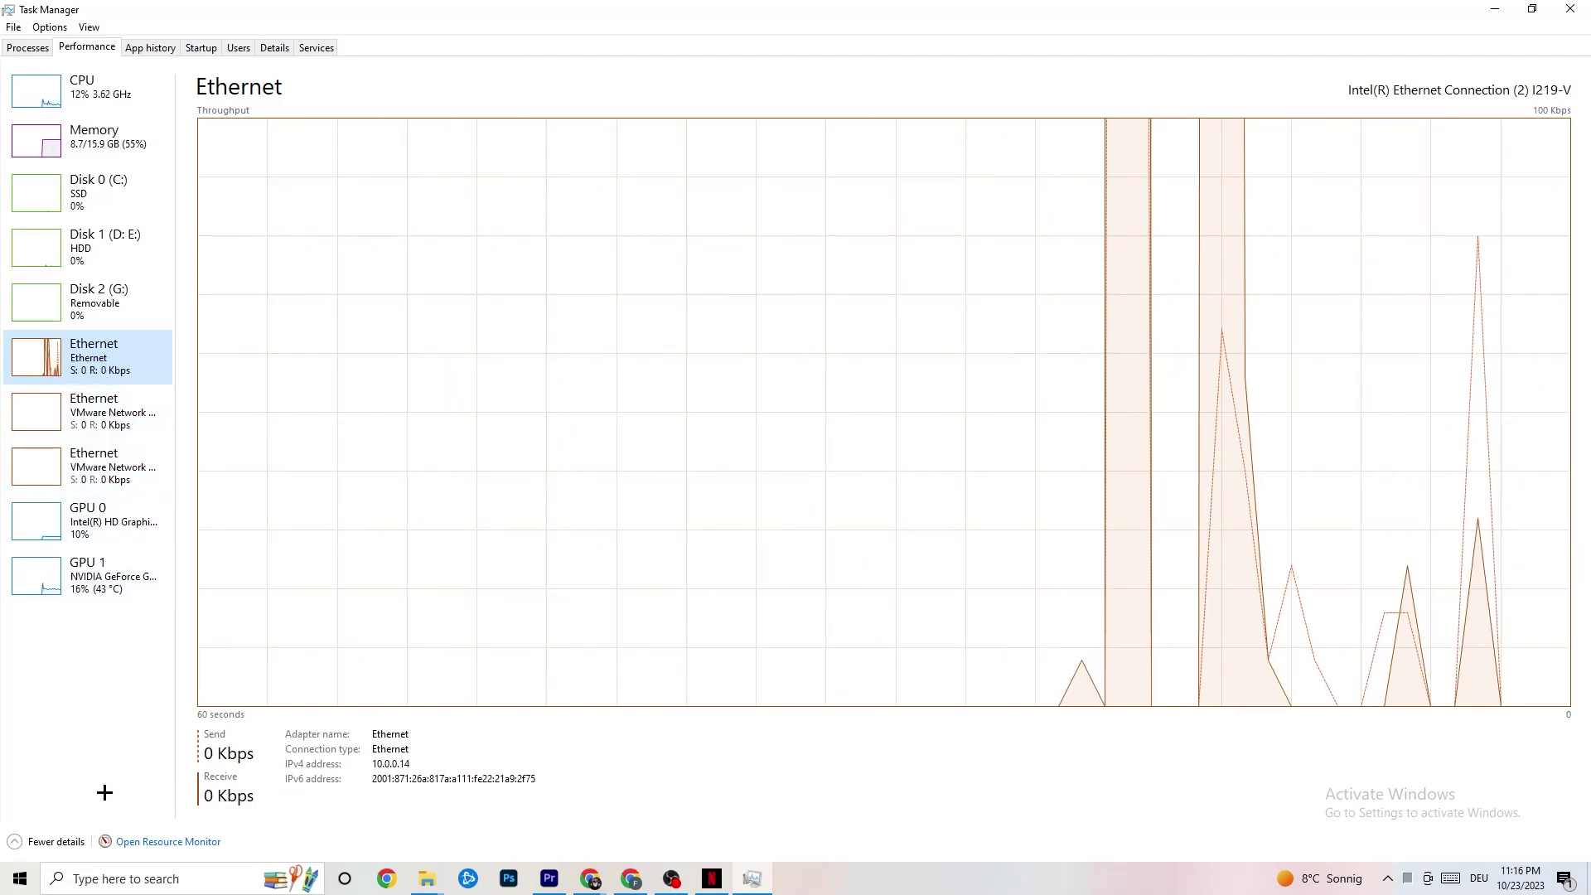
pyautogui.rightClick(113, 824)
pyautogui.click(279, 858)
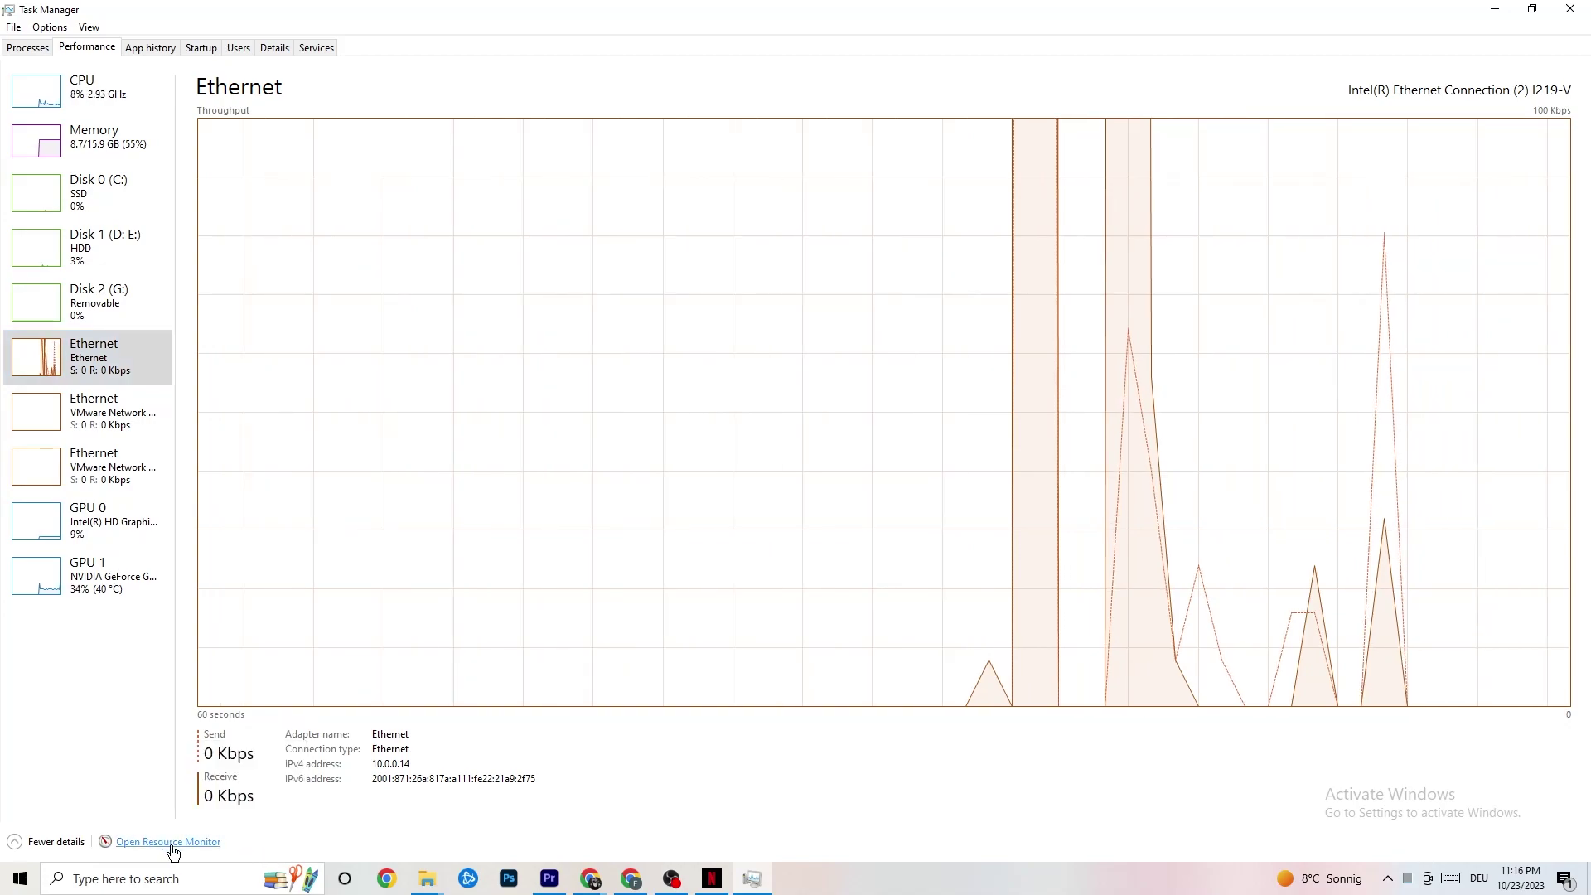
# Inspect the processes with network activity, including the actions offered for SearchApp.exe, and the overview in Resource Monitor, and close it
pyautogui.click(170, 842)
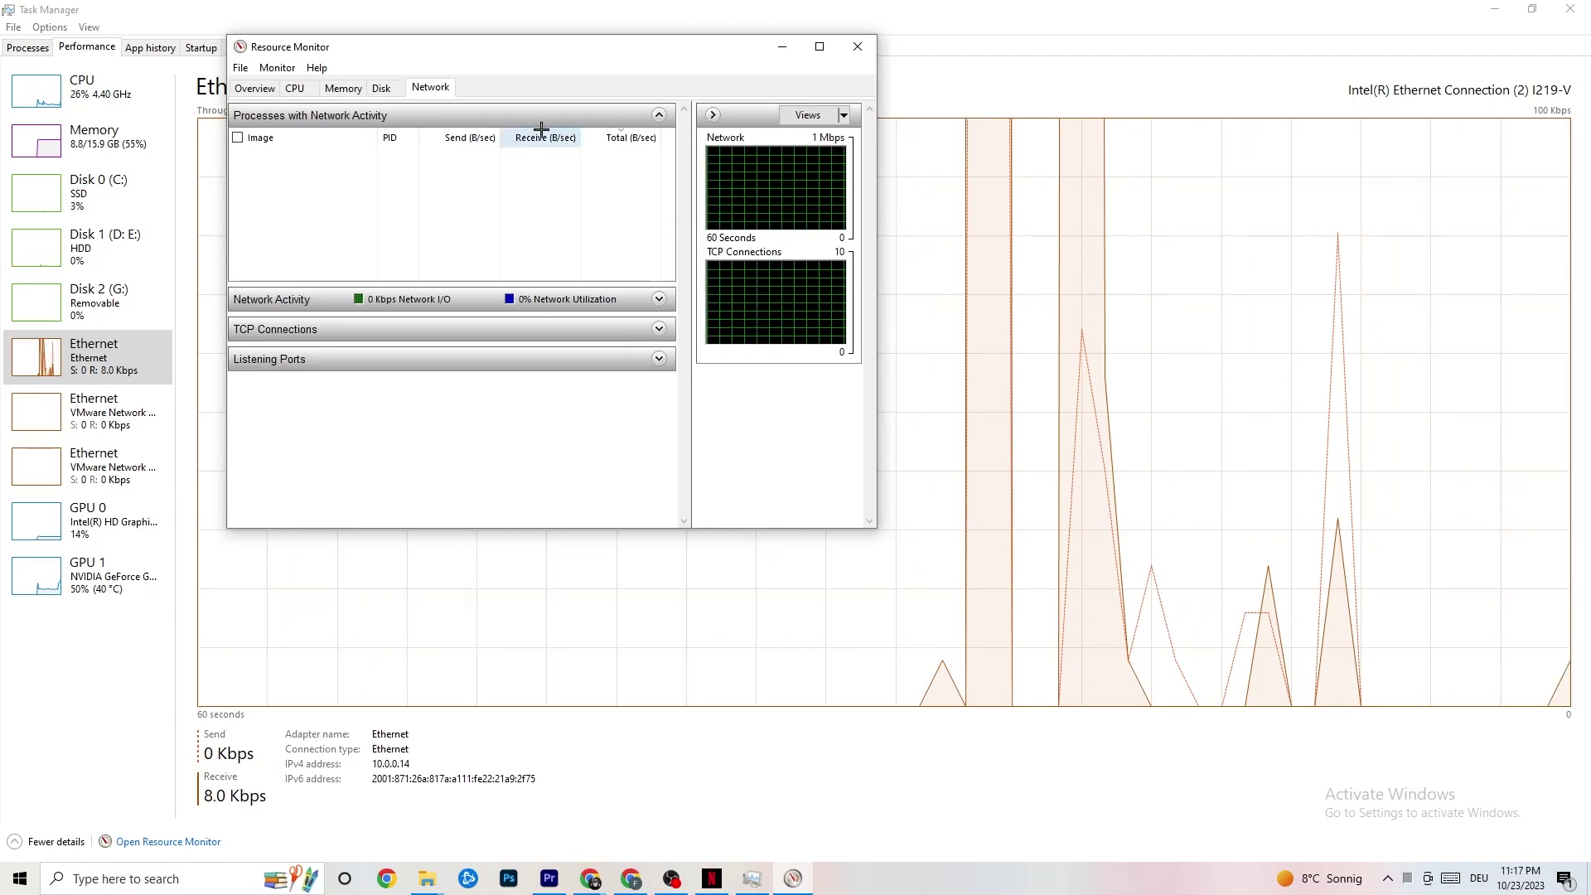
pyautogui.click(820, 46)
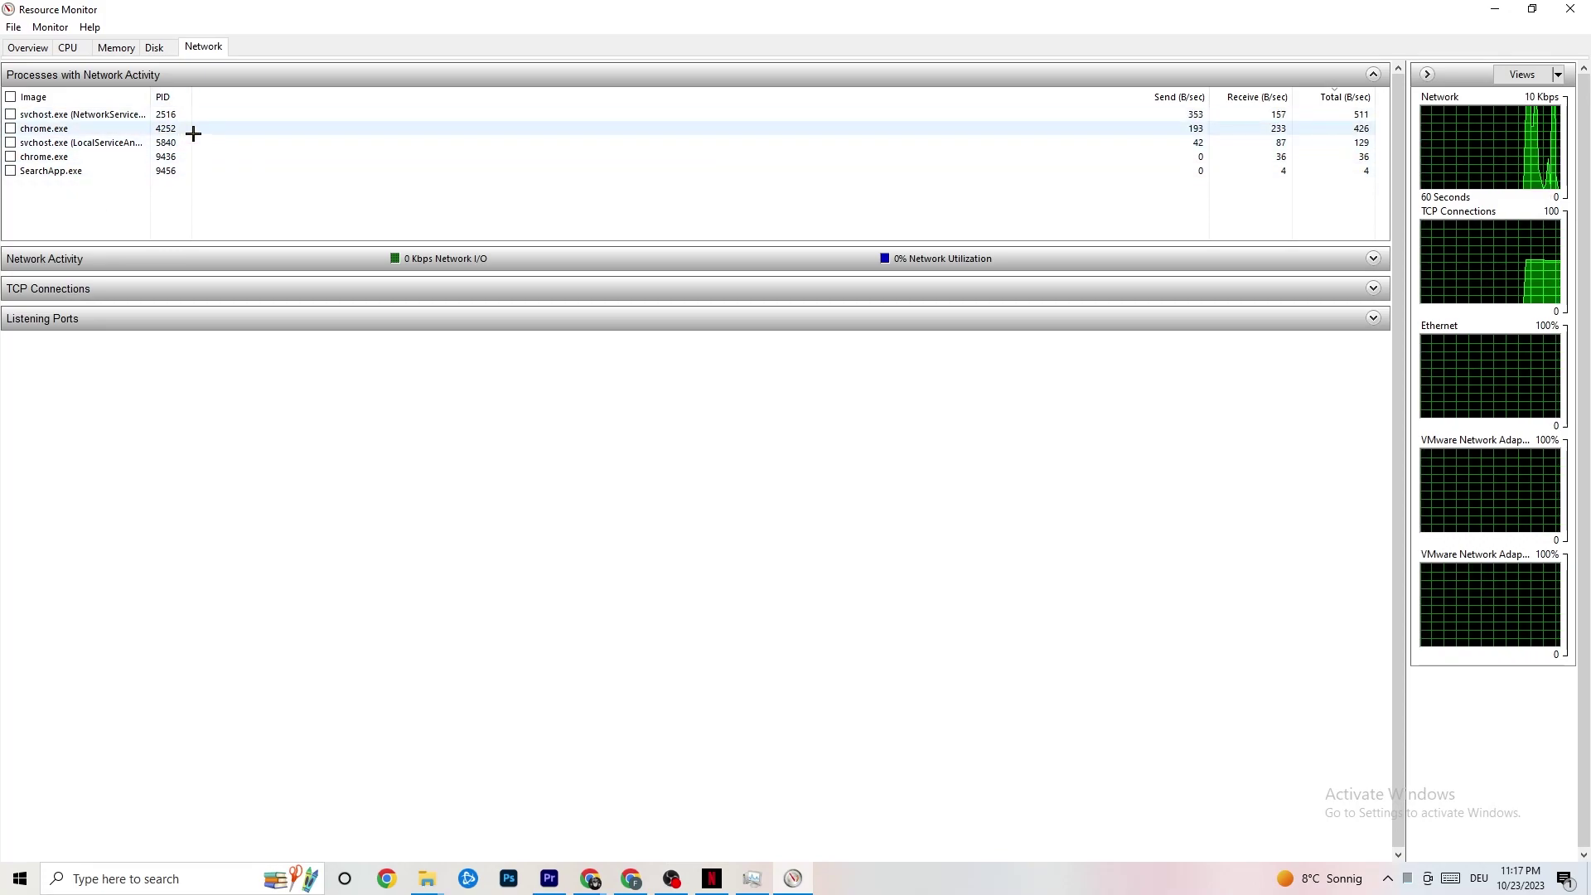
pyautogui.rightClick(77, 172)
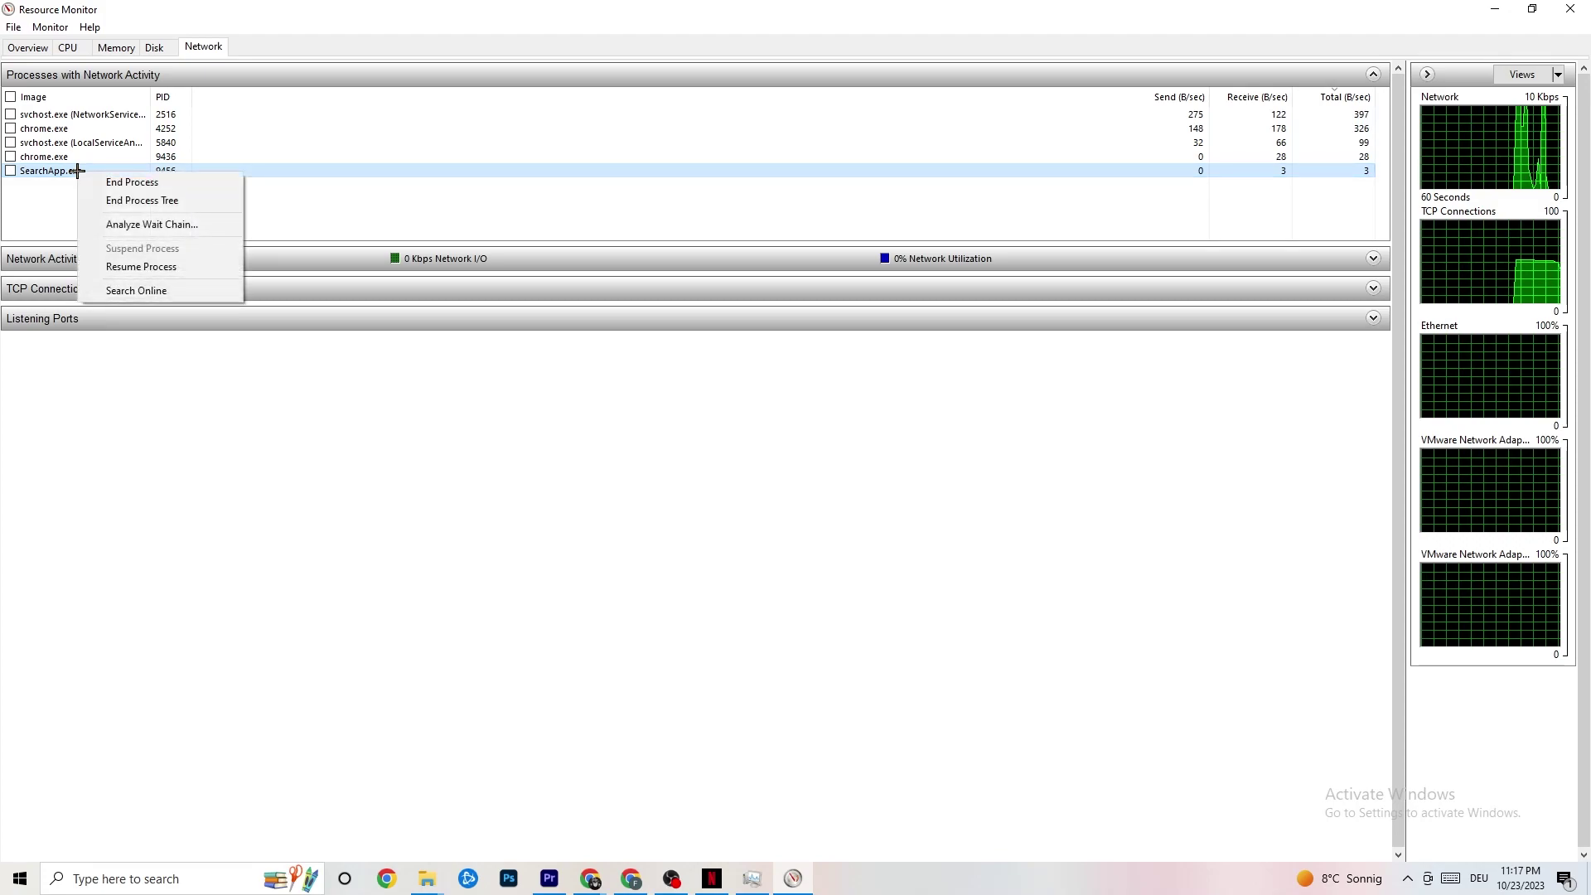
pyautogui.click(486, 216)
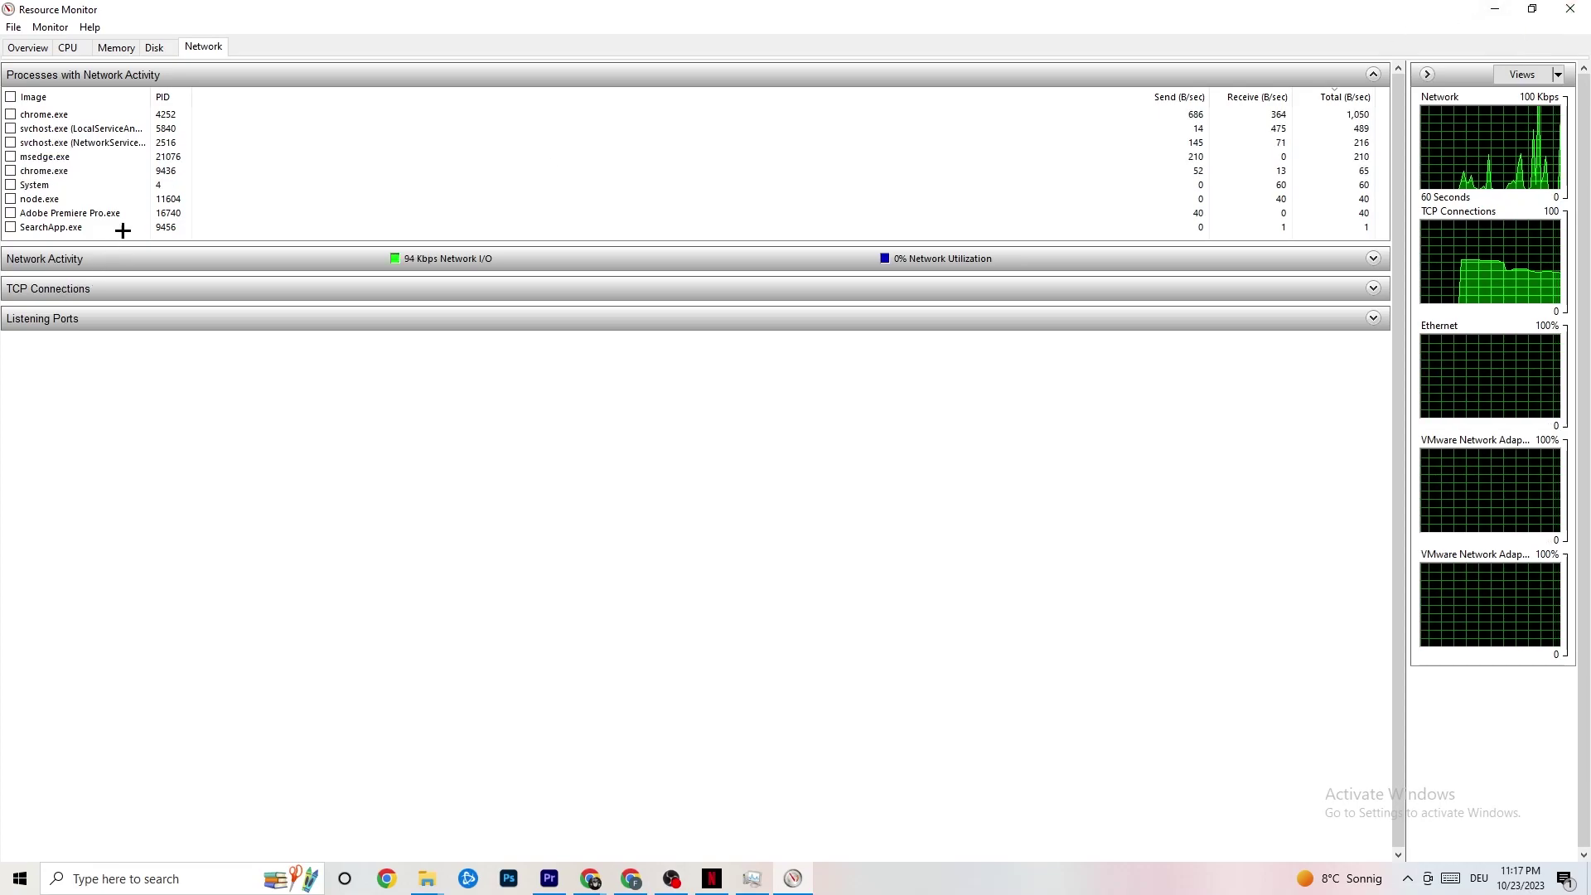
pyautogui.click(29, 47)
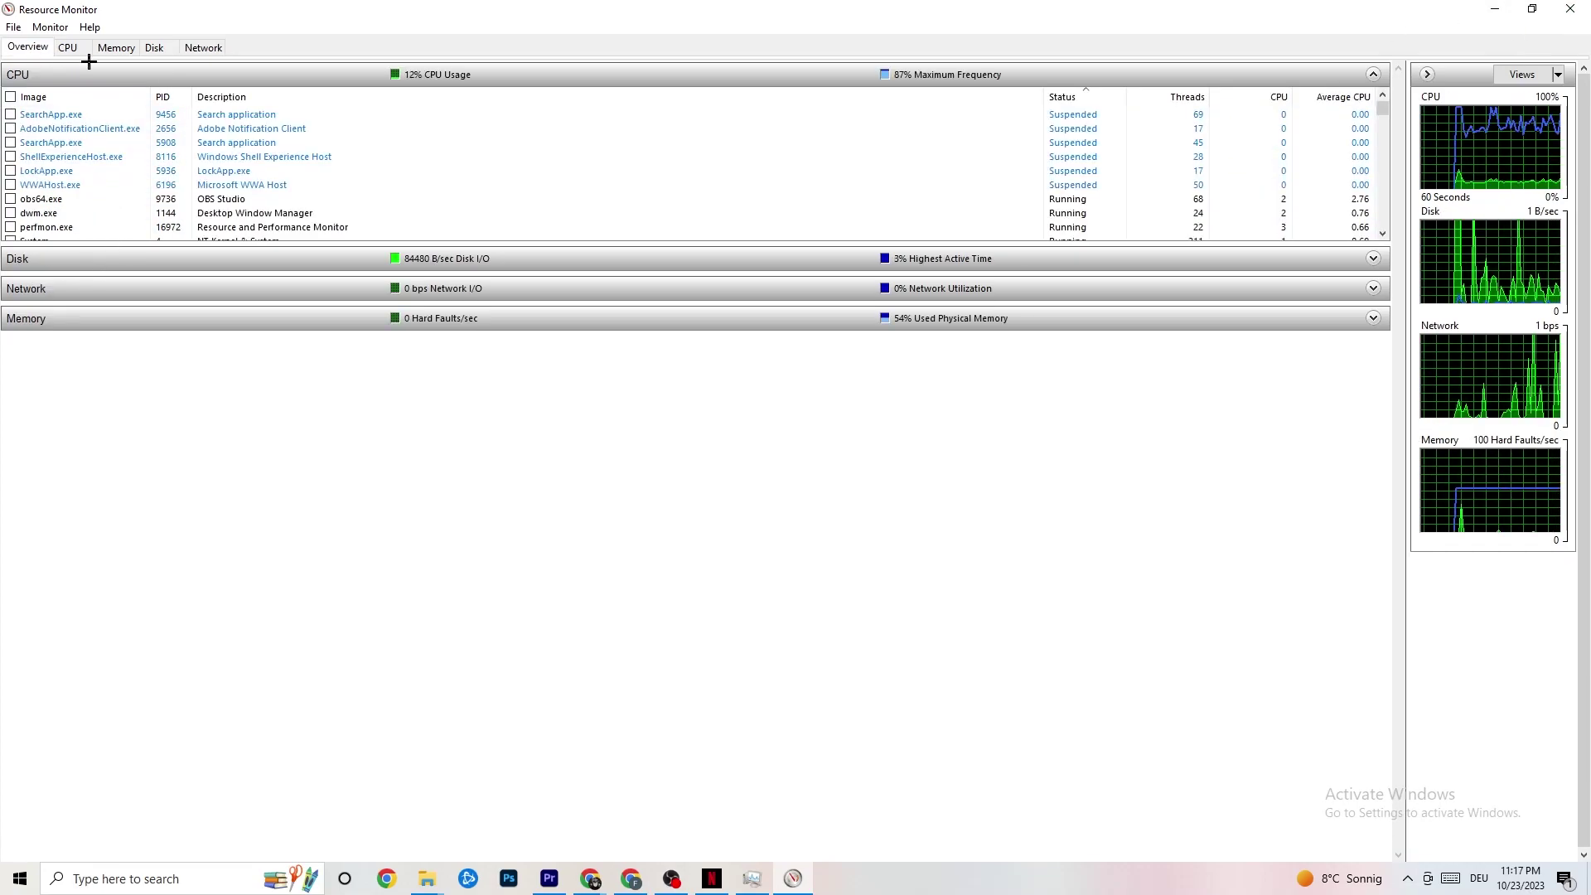
pyautogui.click(1571, 9)
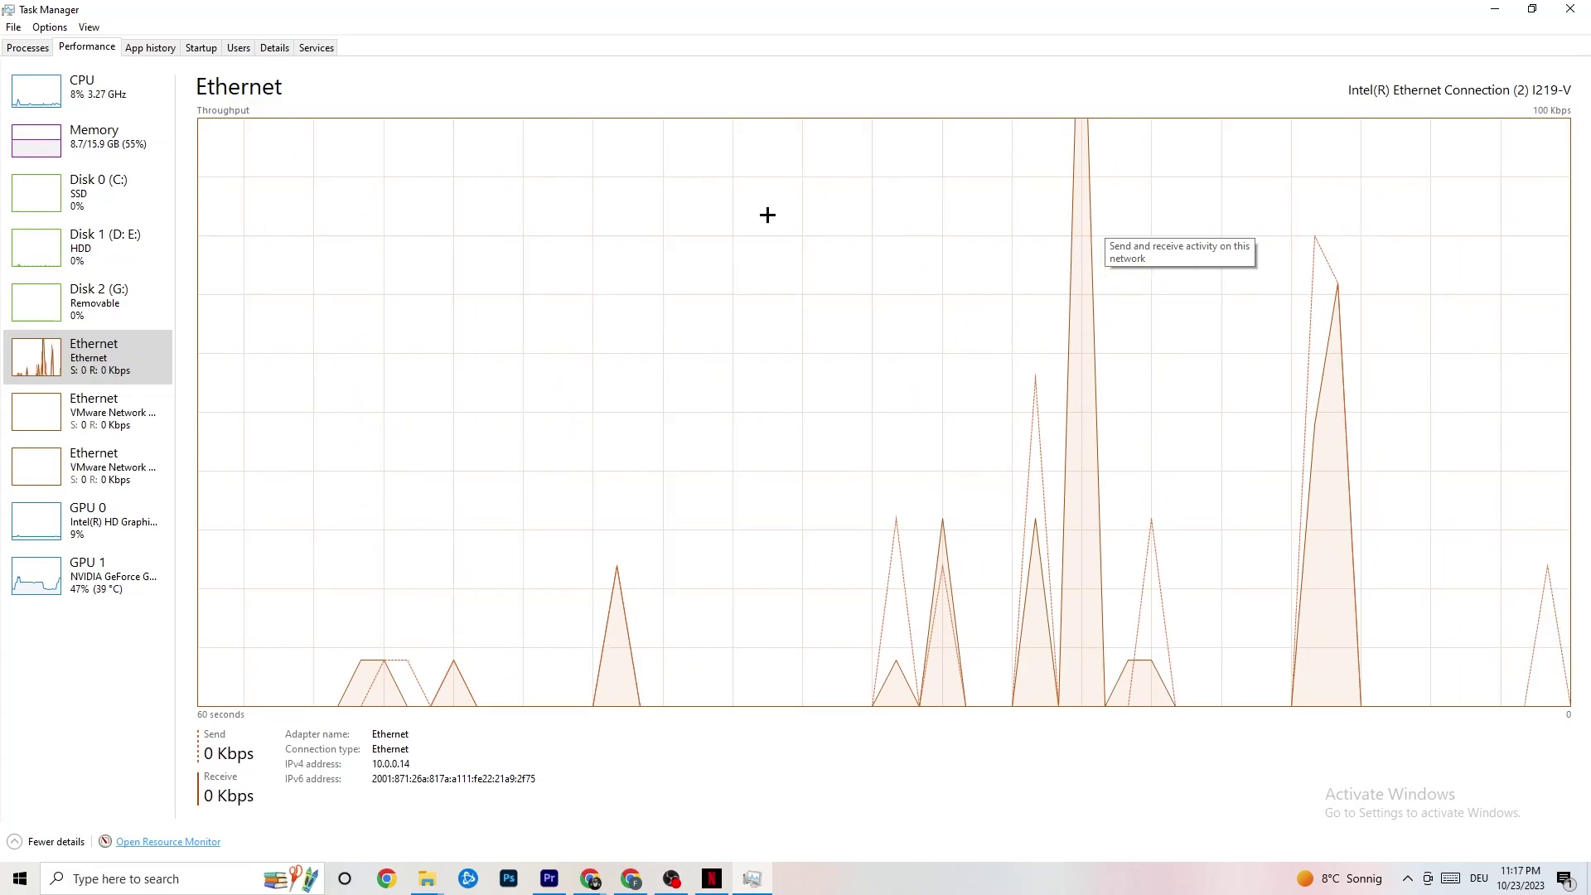
# Review the list of startup programs in Task Manager and close it
pyautogui.click(202, 47)
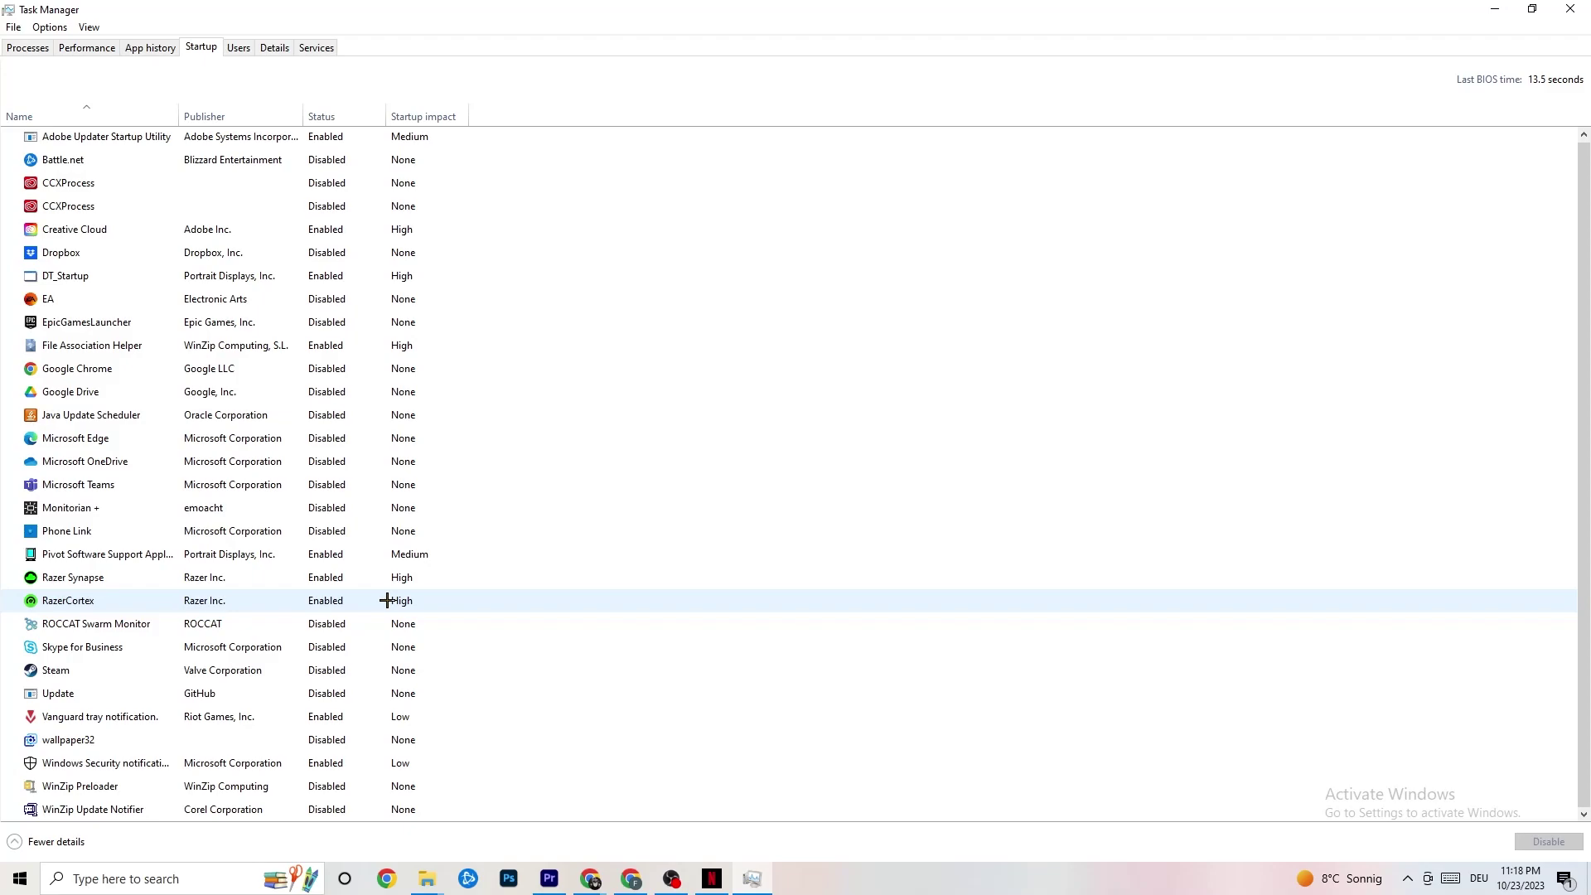
pyautogui.click(1573, 9)
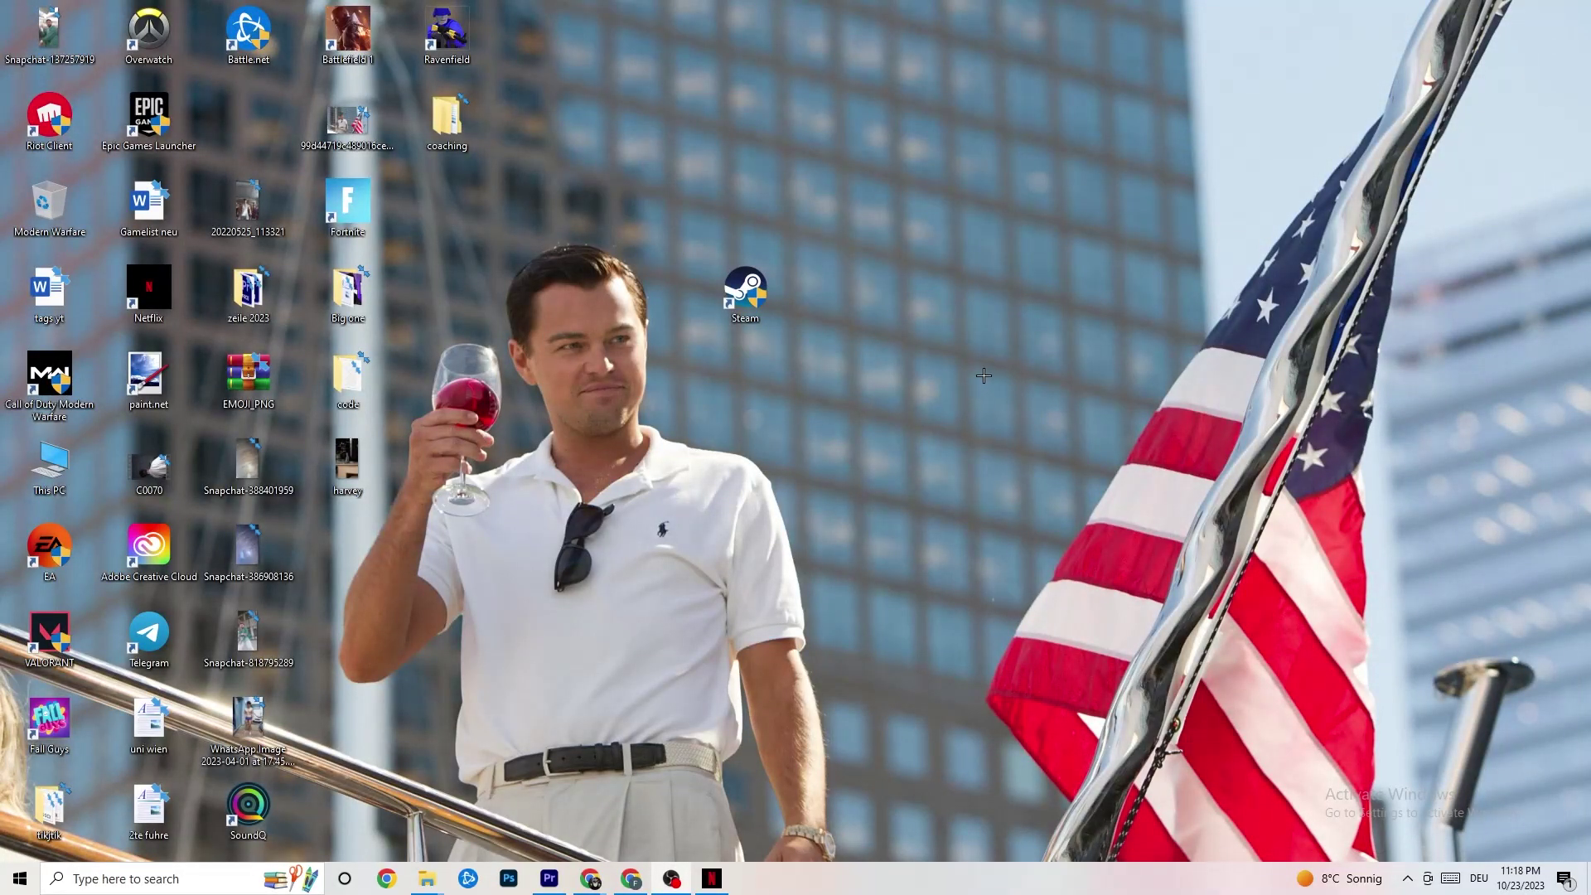